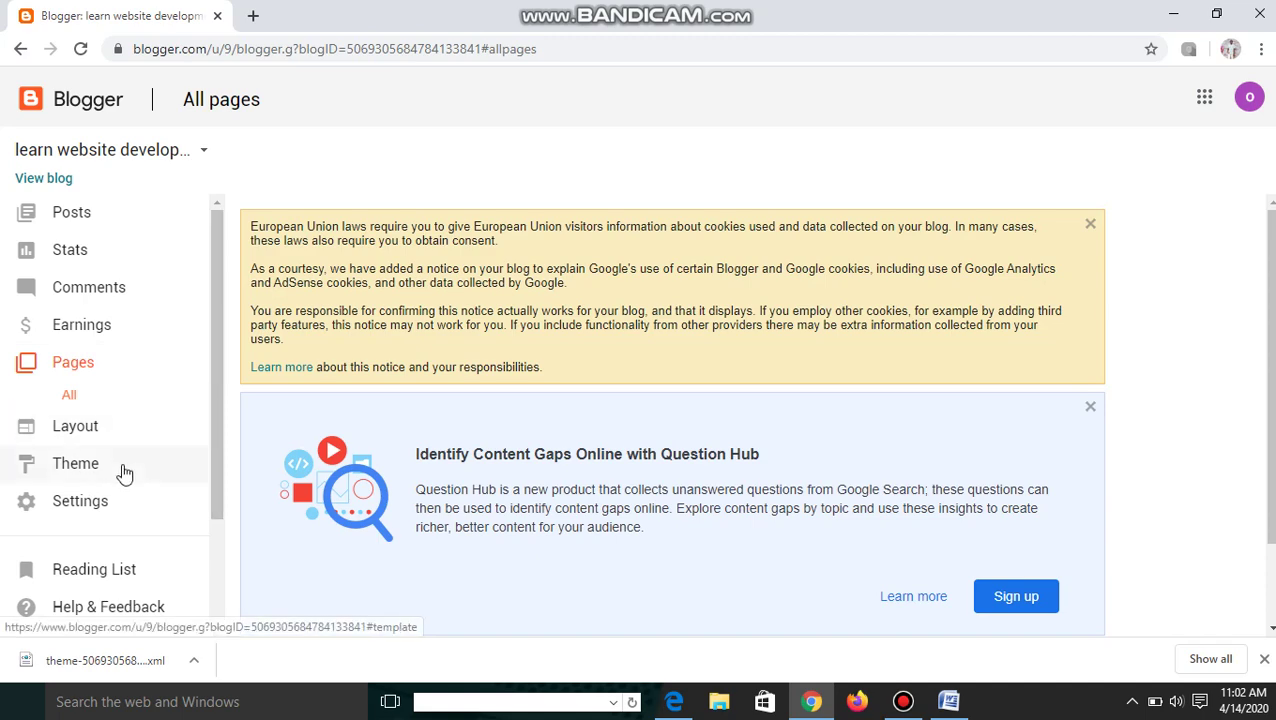
Open the blog's Theme section and look through the available built-in themes, down to the Ethereal and Travel sets.
{"action": "left_click", "coordinate": [124, 472]}
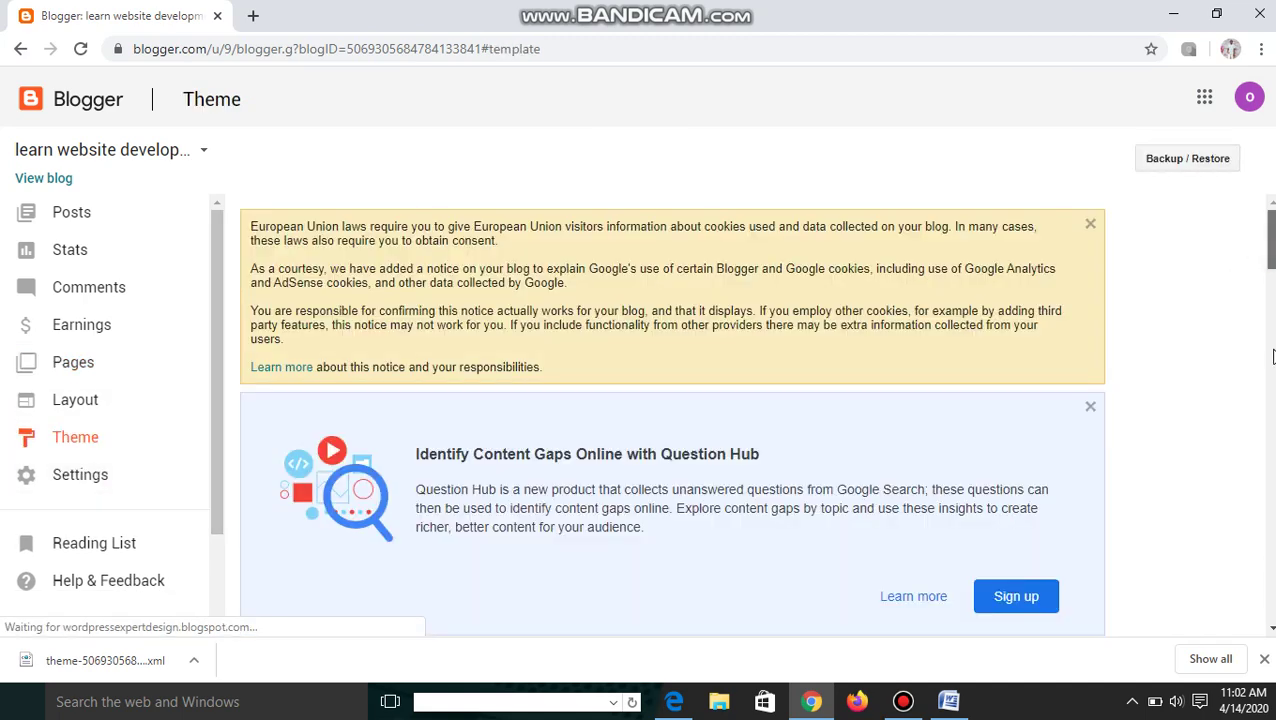
{"action": "left_click", "coordinate": [1268, 258]}
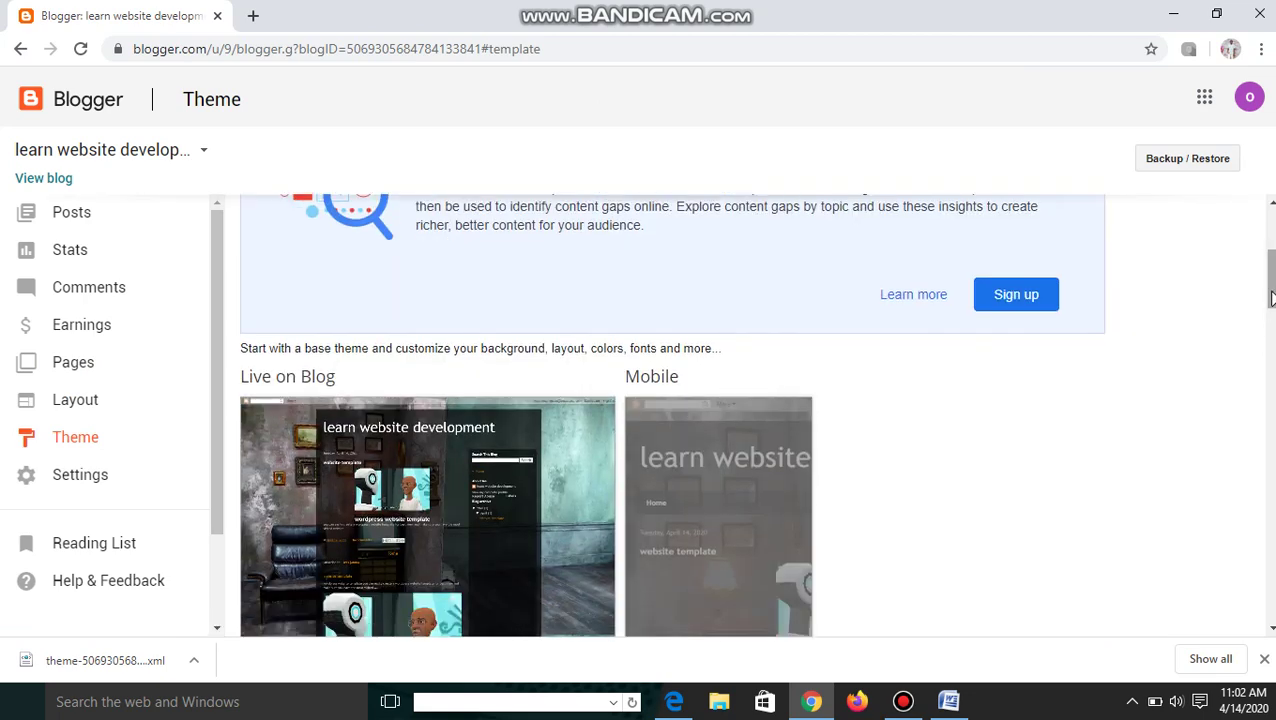
{"action": "left_click_drag", "start_coordinate": [1271, 297], "coordinate": [1271, 590]}
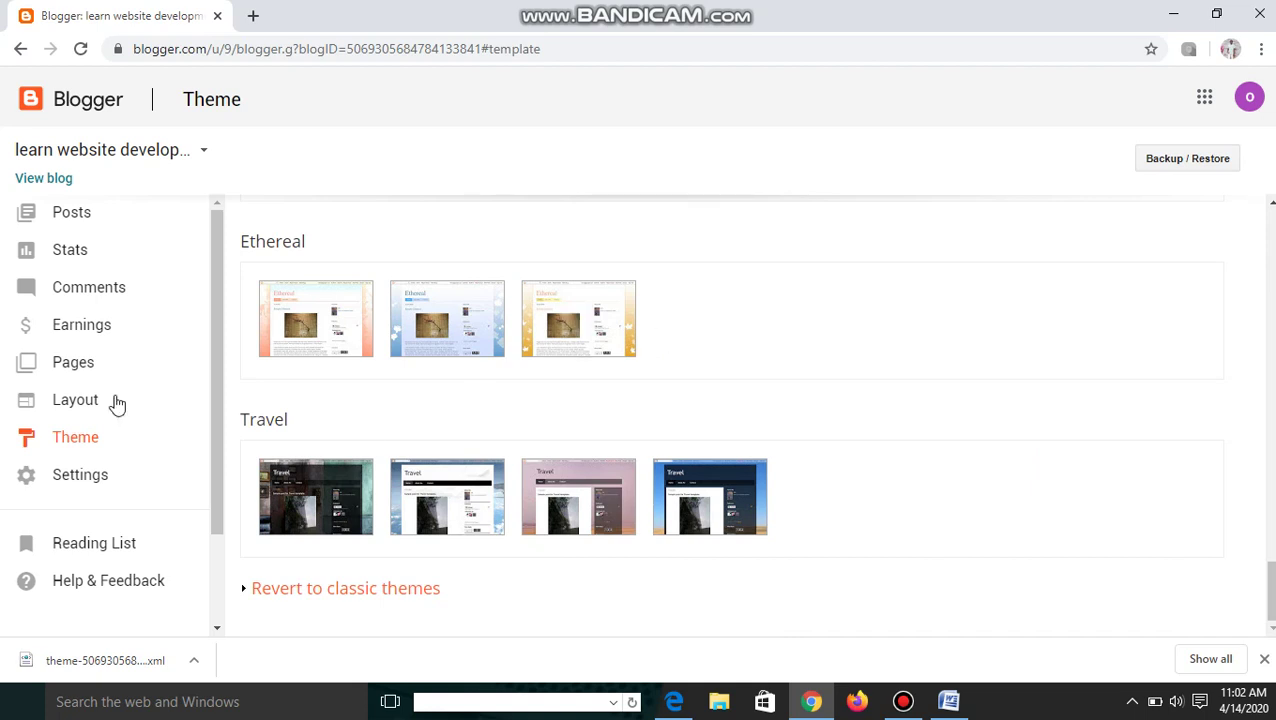
{"action": "left_click_drag", "start_coordinate": [212, 426], "coordinate": [205, 557]}
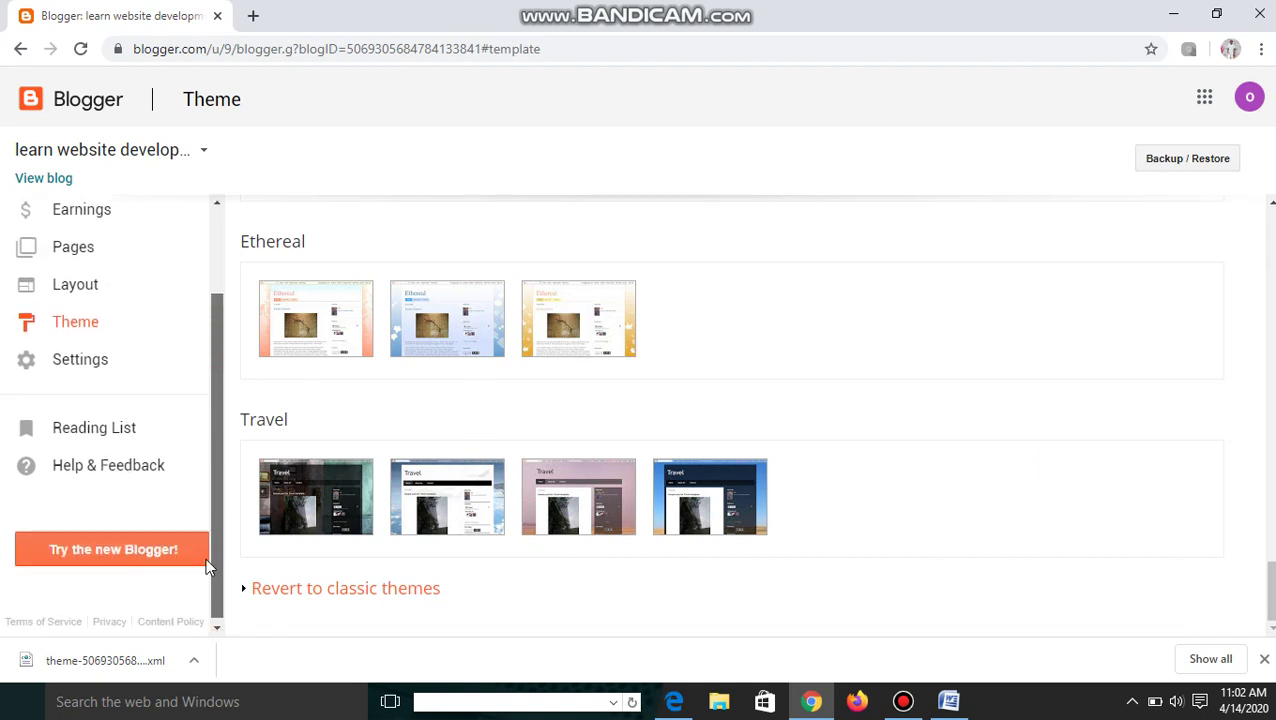
{"action": "scroll", "coordinate": [233, 487], "scroll_direction": "up", "scroll_amount": 2}
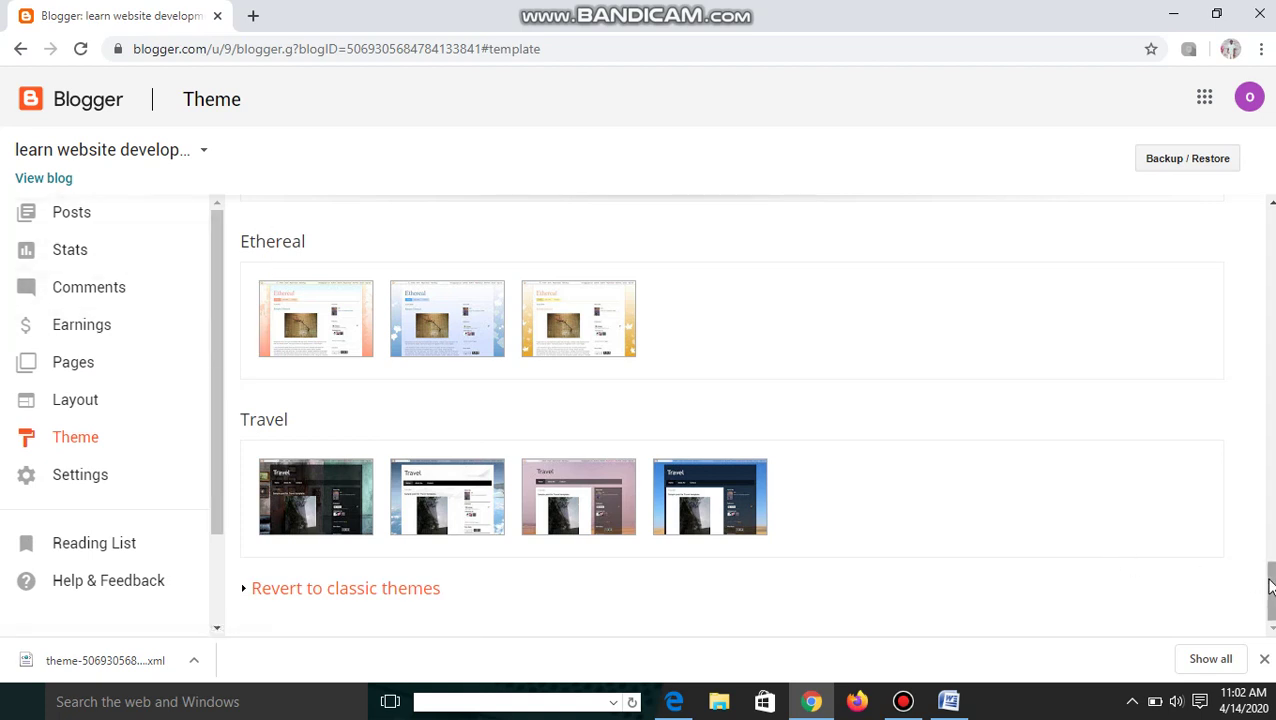
{"action": "left_click_drag", "start_coordinate": [1269, 589], "coordinate": [1268, 265]}
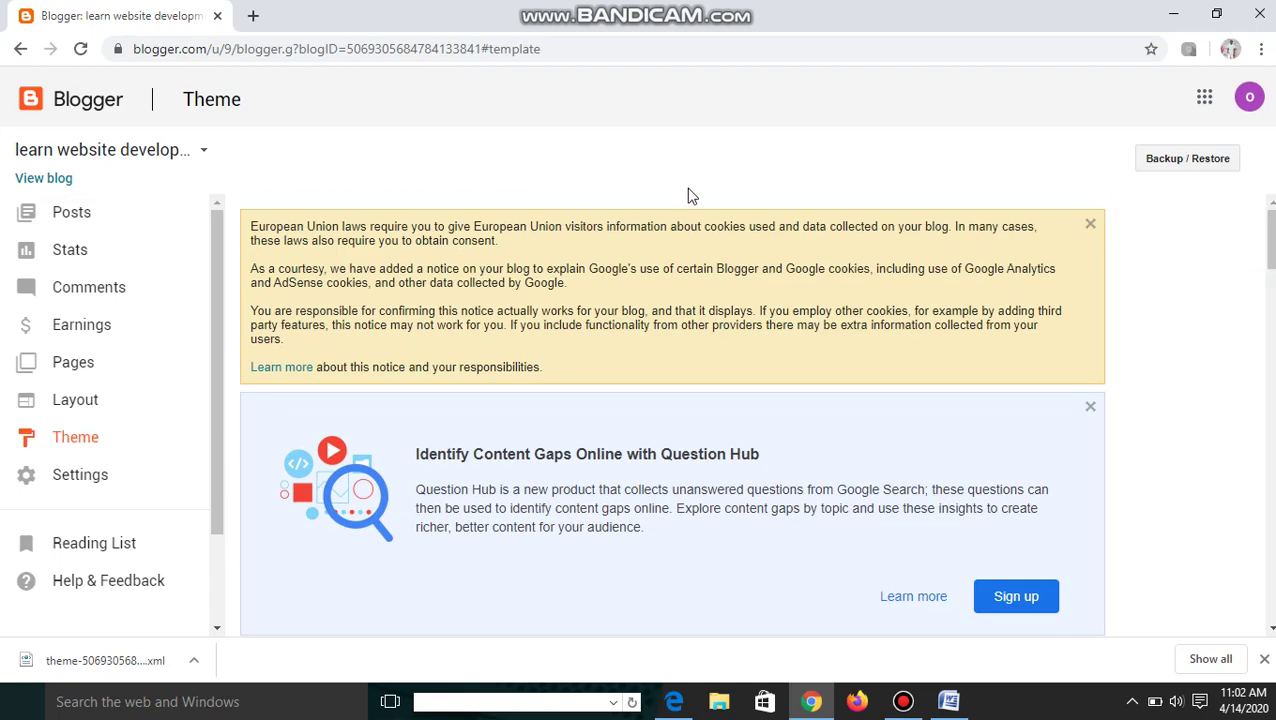
Search the web for "soral templates" in a new browser tab.
{"action": "left_click", "coordinate": [251, 18]}
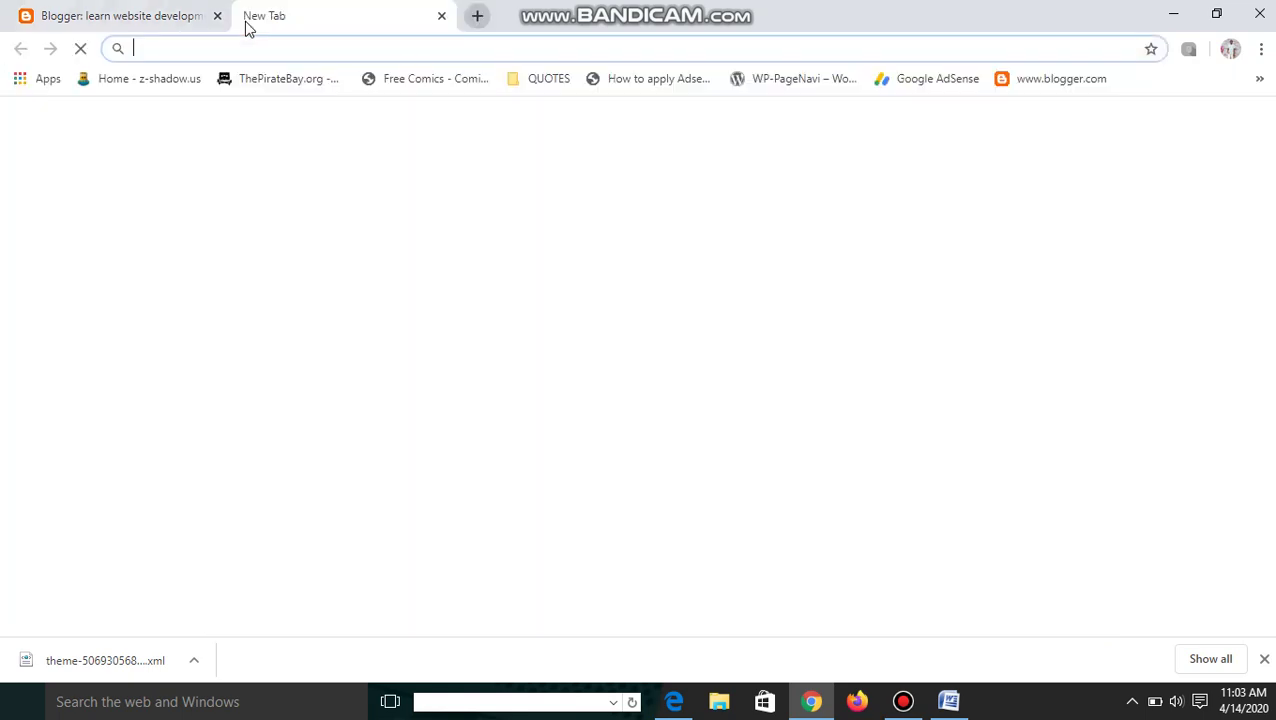
{"action": "type", "text": "soral"}
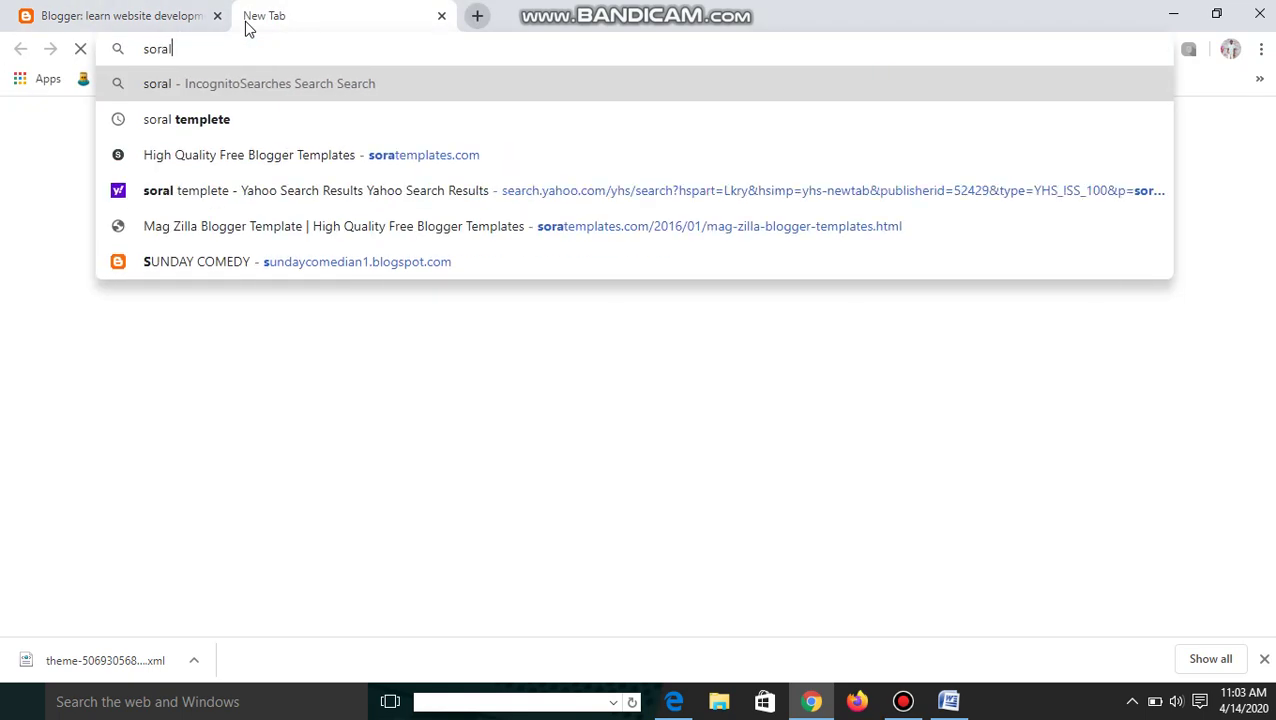
{"action": "type", "text": " t"}
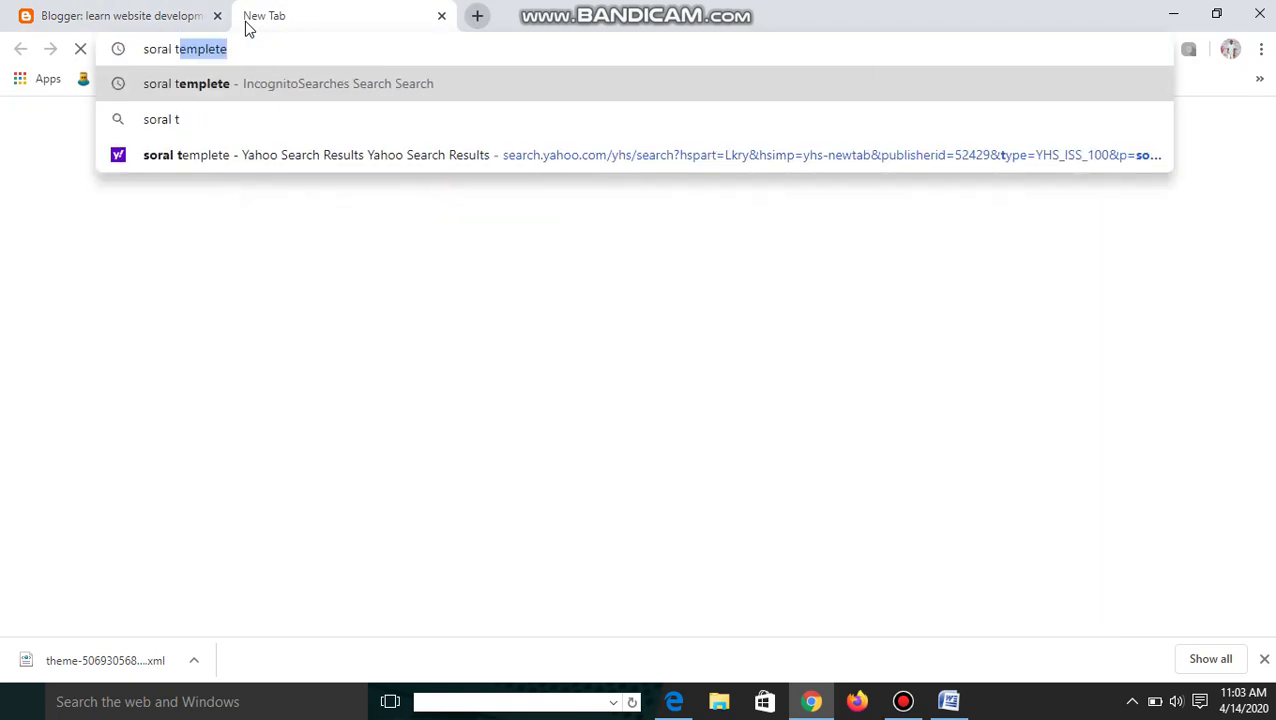
{"action": "type", "text": "emplates"}
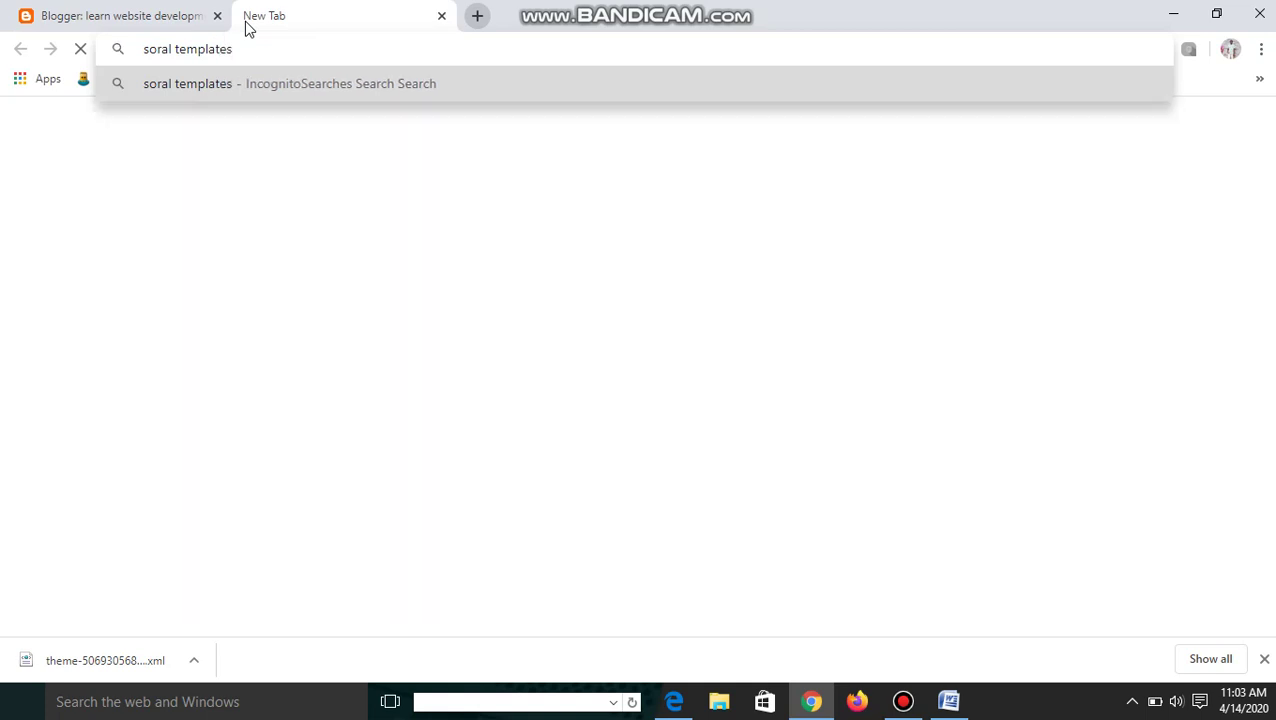
{"action": "key", "text": "Return"}
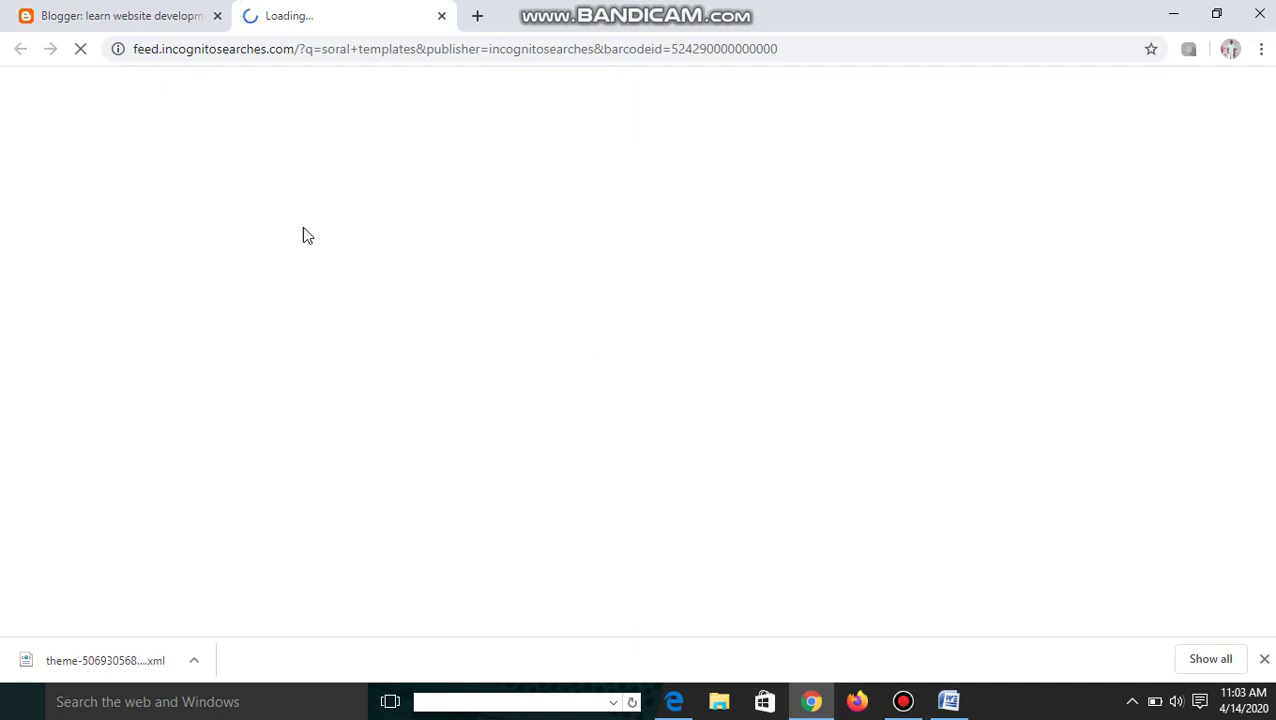
{"action": "left_click", "coordinate": [171, 16]}
{"action": "left_click", "coordinate": [268, 20]}
{"action": "left_click", "coordinate": [903, 701]}
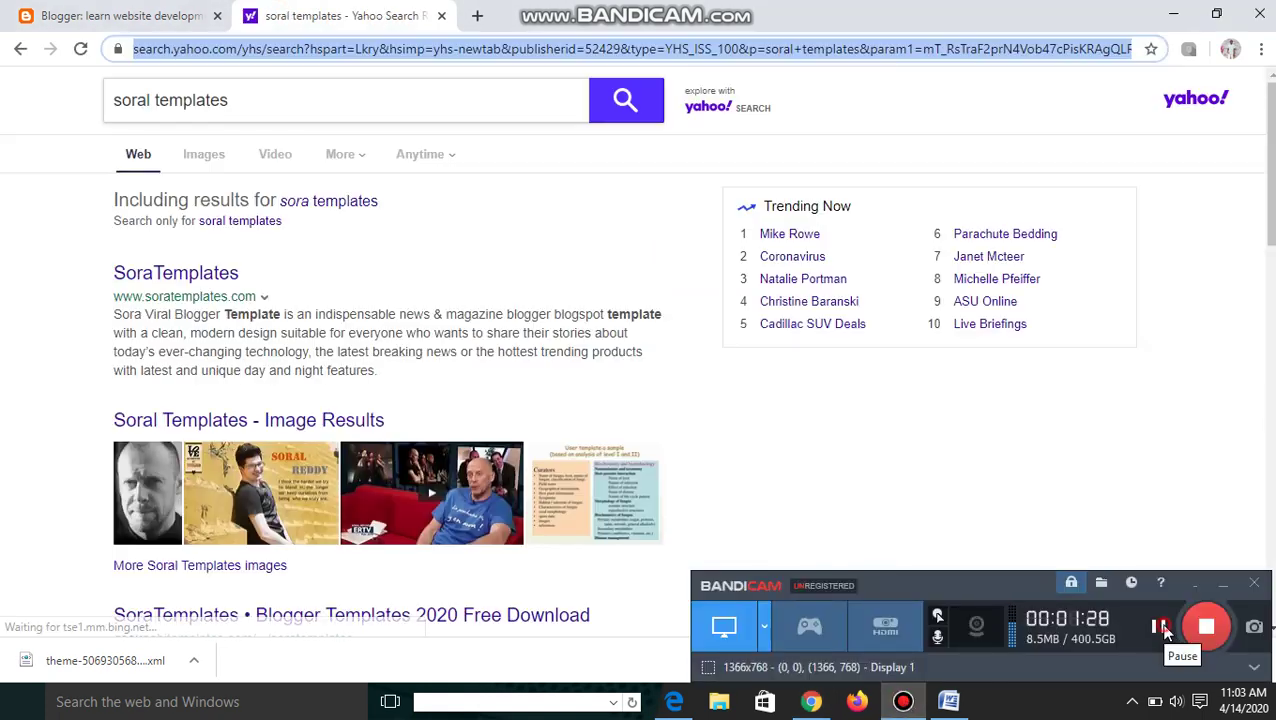
{"action": "left_click", "coordinate": [1184, 529]}
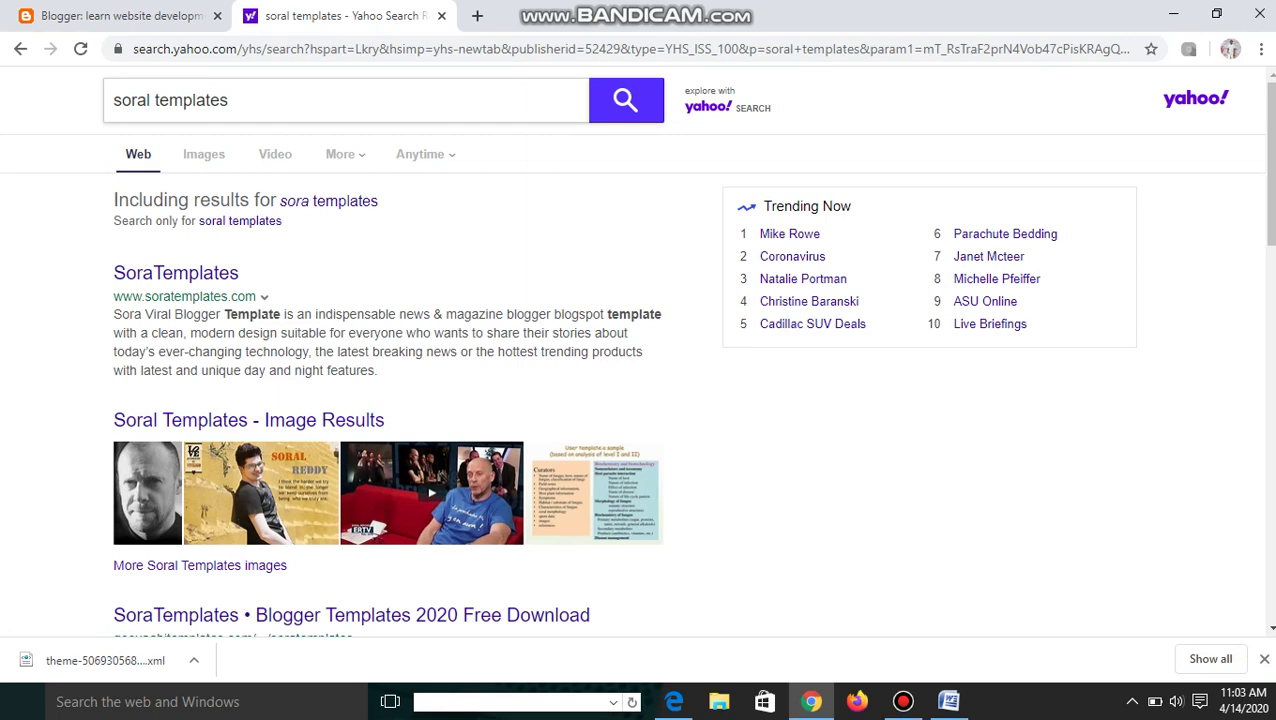
Open the "SoraTemplates • Blogger Templates 2020 Free Download" result and browse its gallery of Blogger templates.
{"action": "scroll", "coordinate": [1271, 226], "scroll_direction": "down", "scroll_amount": 2}
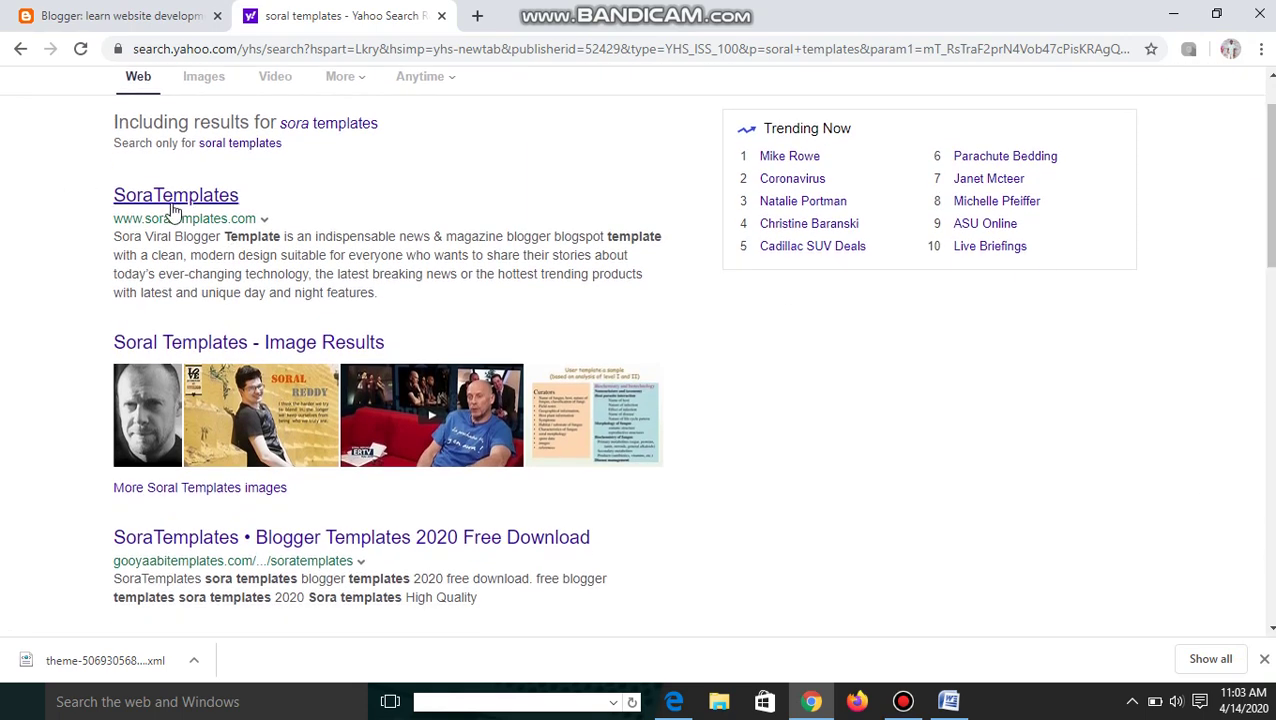
{"action": "left_click", "coordinate": [437, 546]}
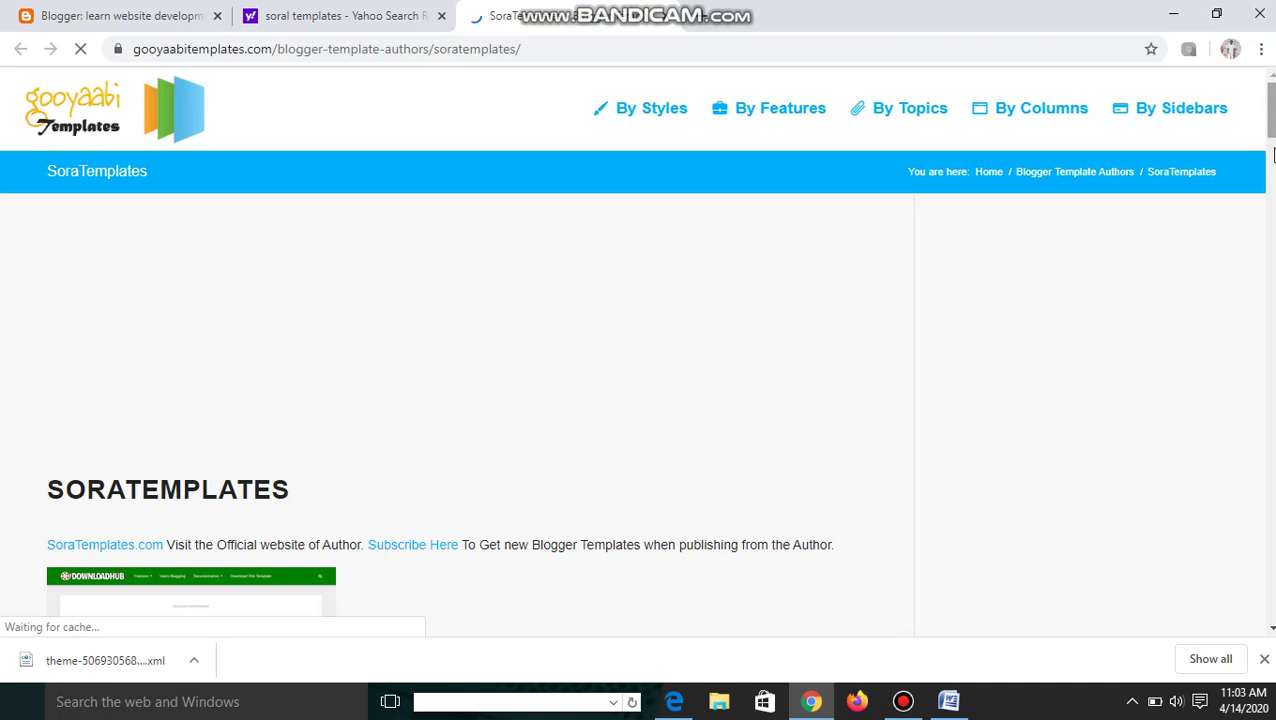
{"action": "scroll", "coordinate": [1272, 155], "scroll_direction": "down", "scroll_amount": 2}
{"action": "scroll", "coordinate": [1207, 215], "scroll_direction": "down", "scroll_amount": 2}
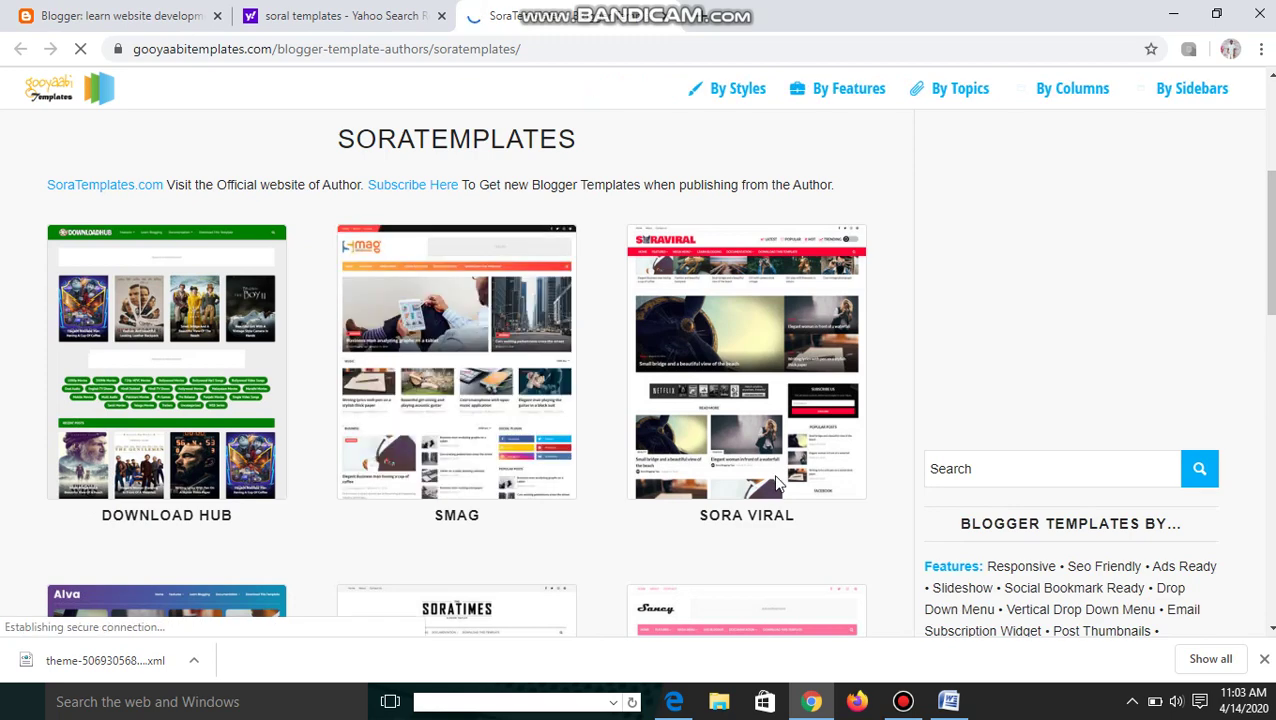
{"action": "scroll", "coordinate": [745, 360], "scroll_direction": "down", "scroll_amount": 3}
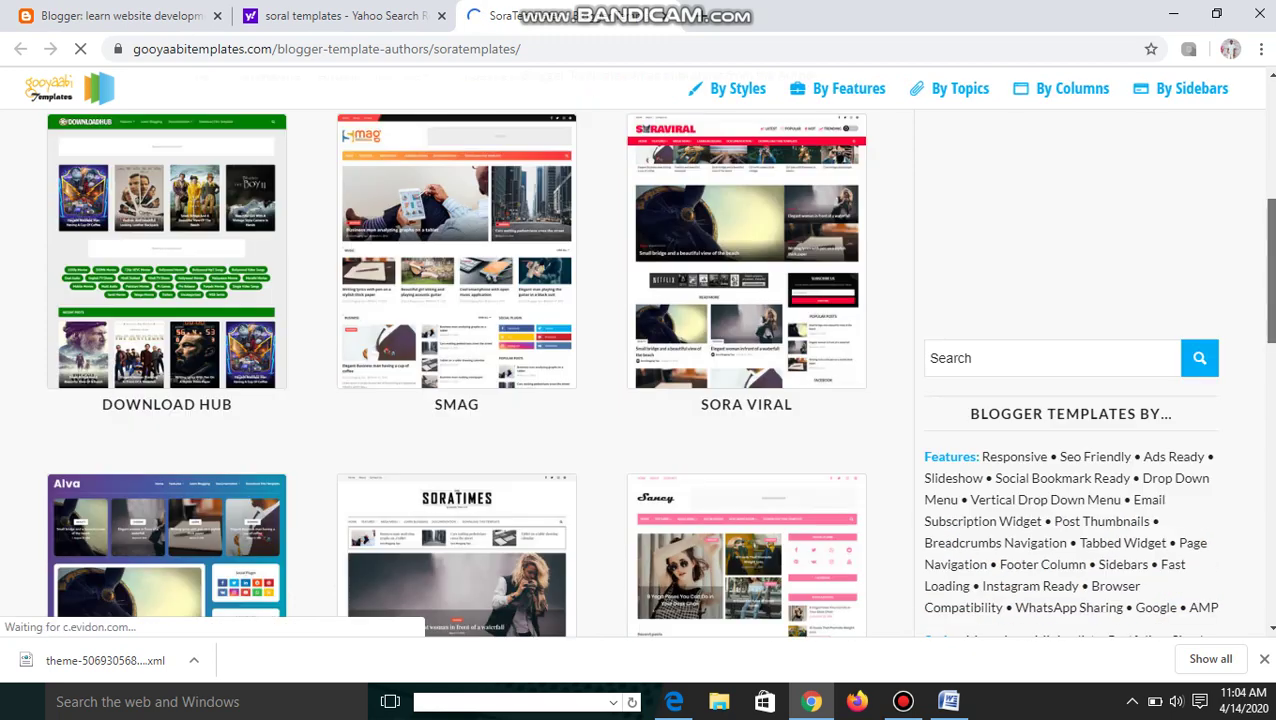
{"action": "scroll", "coordinate": [745, 360], "scroll_direction": "down", "scroll_amount": 4}
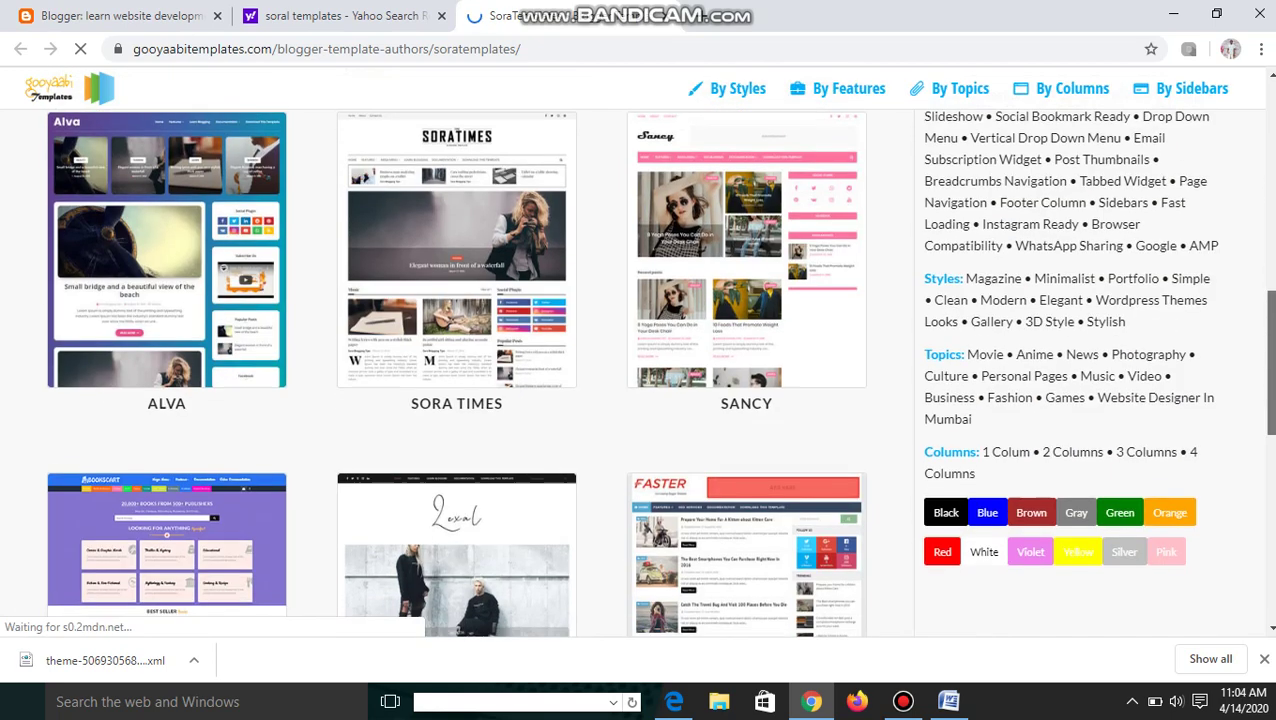
{"action": "scroll", "coordinate": [745, 360], "scroll_direction": "down", "scroll_amount": 3}
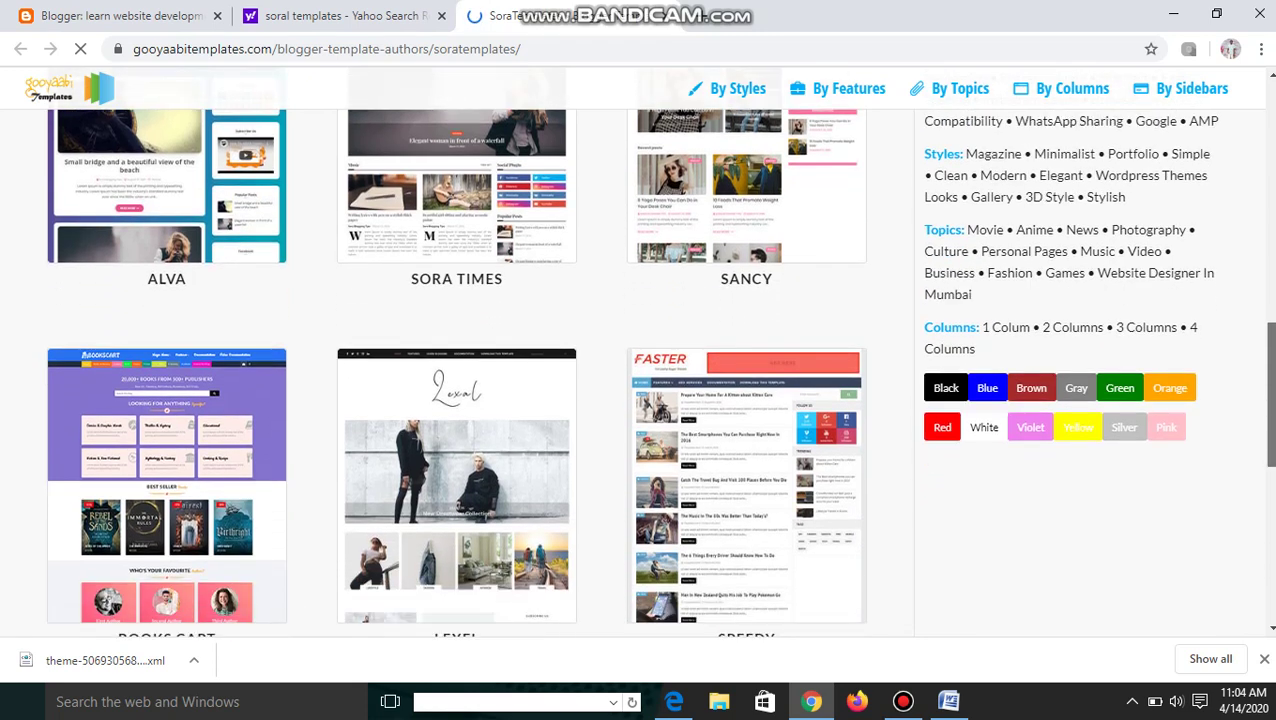
{"action": "scroll", "coordinate": [456, 360], "scroll_direction": "down", "scroll_amount": 2}
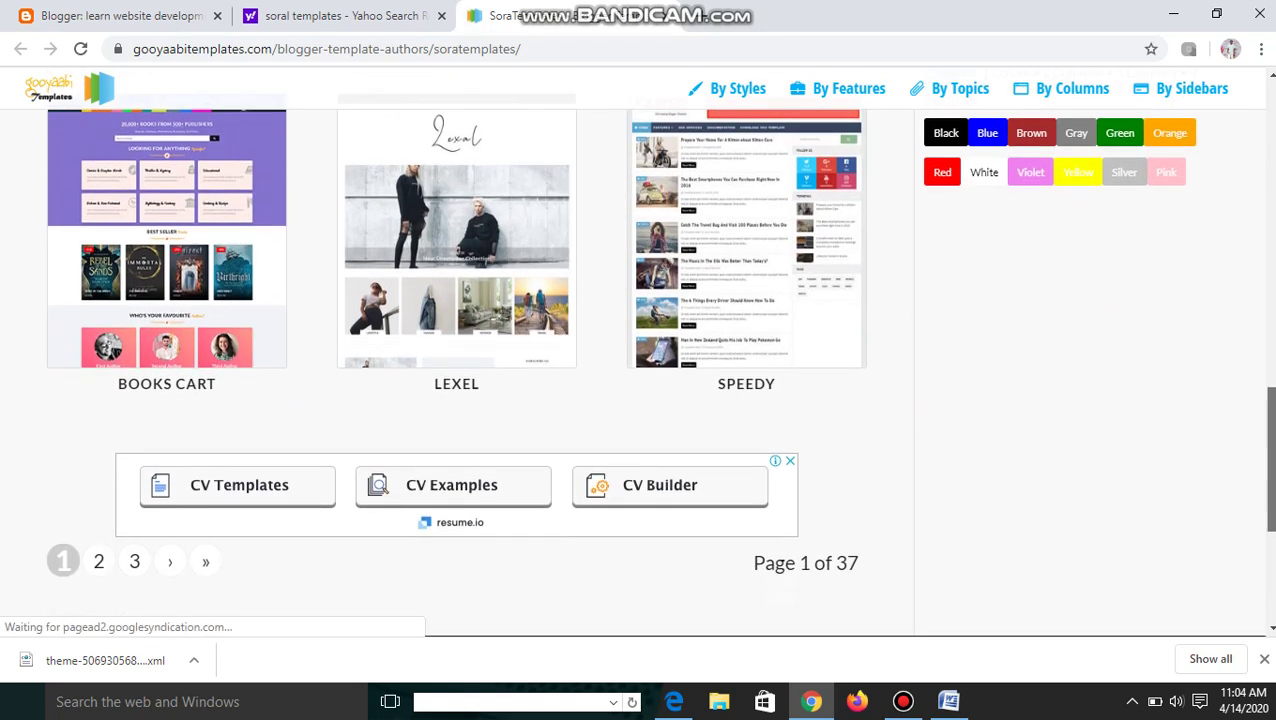
{"action": "scroll", "coordinate": [456, 360], "scroll_direction": "up", "scroll_amount": 15}
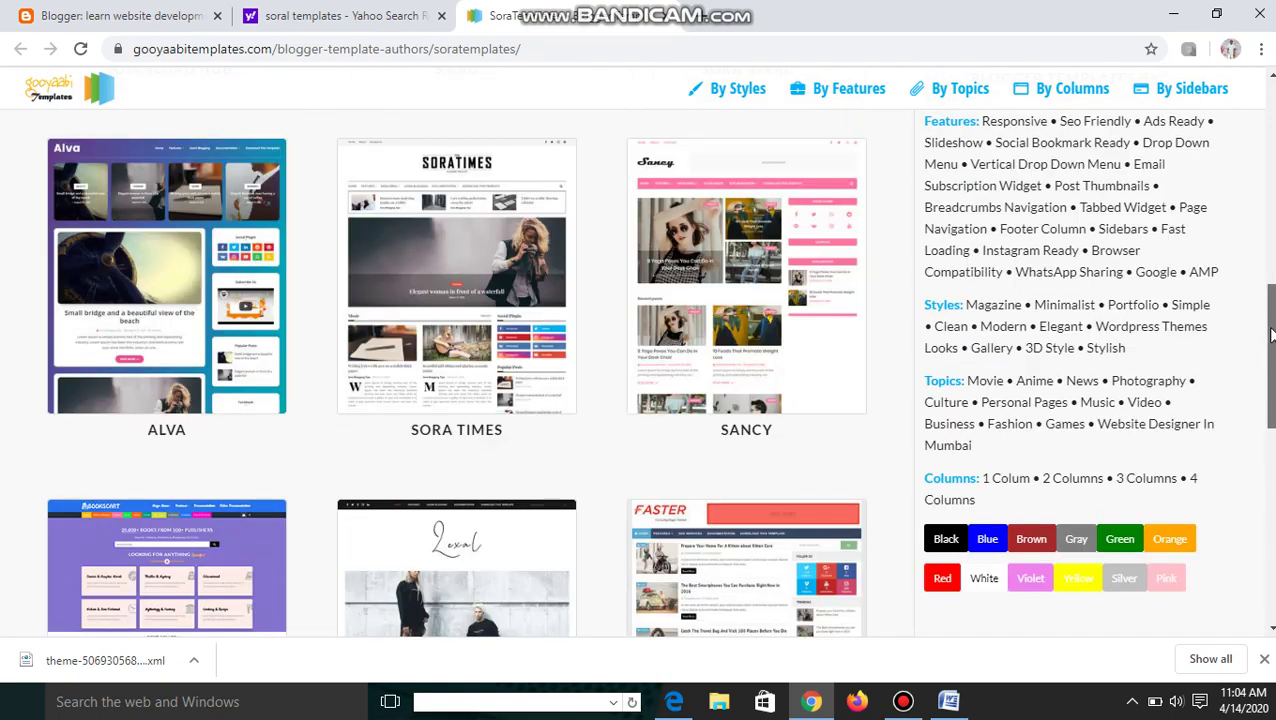
{"action": "scroll", "coordinate": [456, 360], "scroll_direction": "down", "scroll_amount": 9}
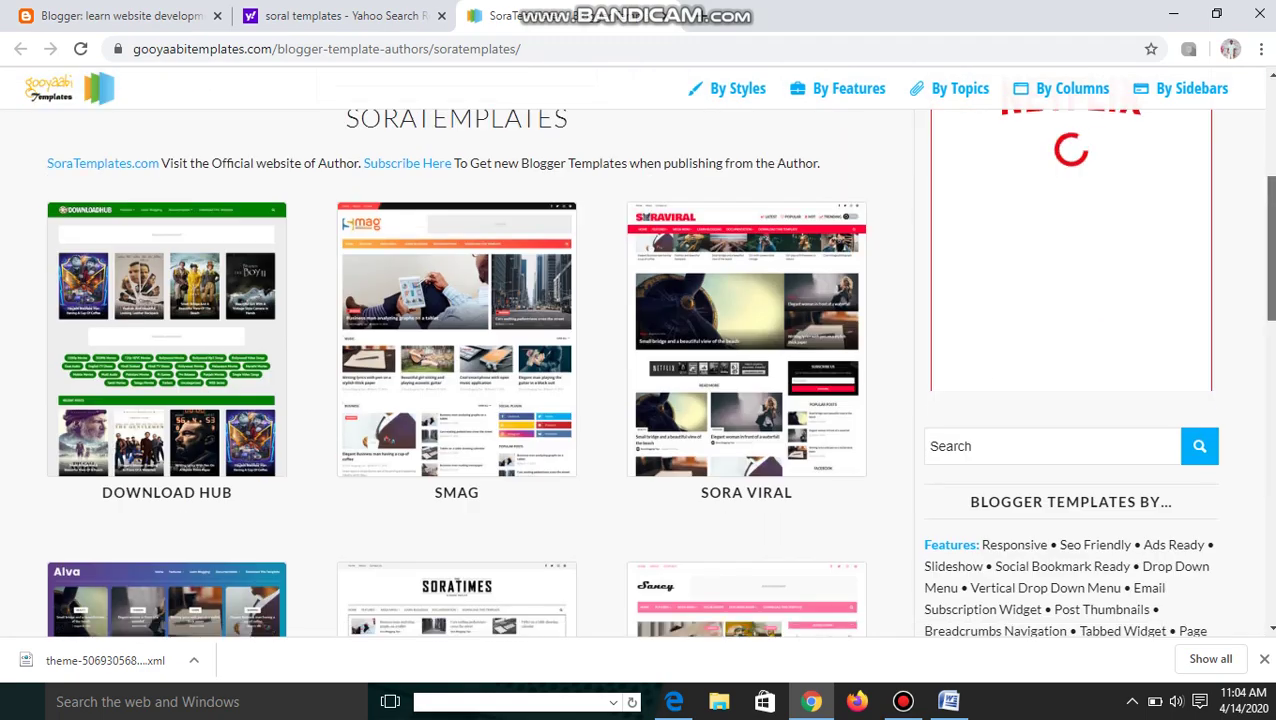
{"action": "scroll", "coordinate": [390, 400], "scroll_direction": "up", "scroll_amount": 4}
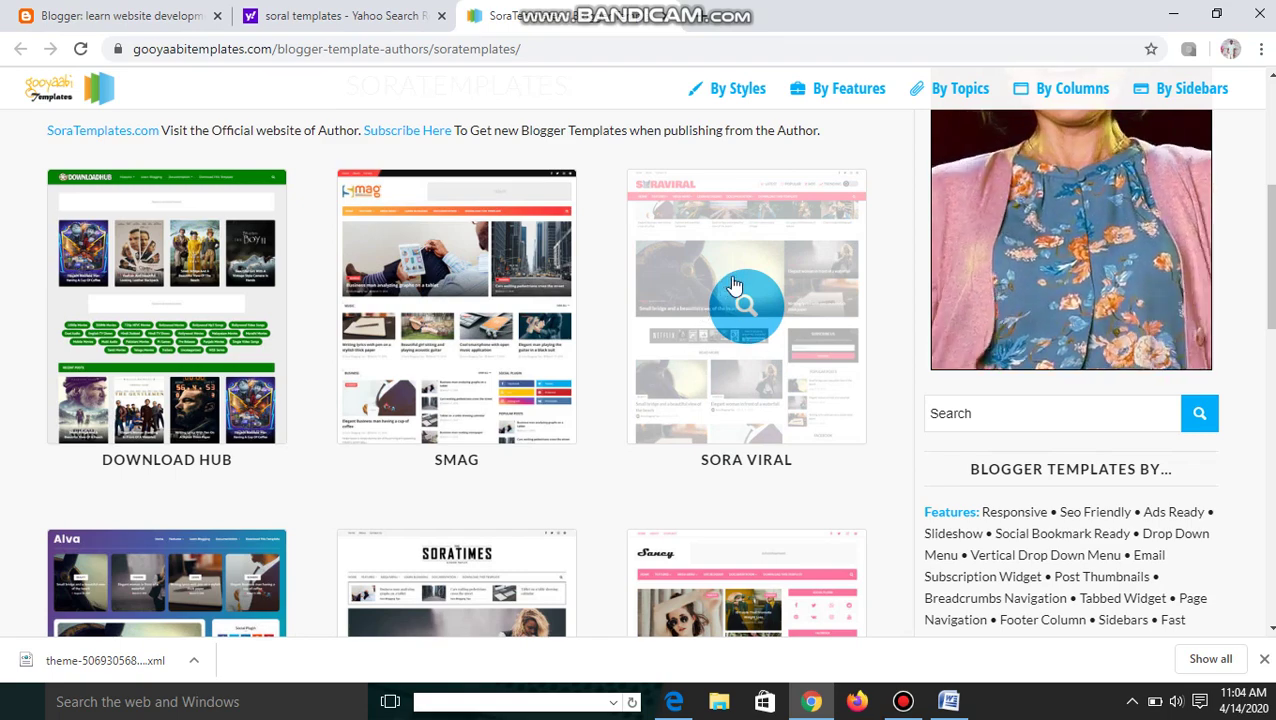
Open the Sora Viral template's page from the gallery and download the template.
{"action": "mouse_move", "coordinate": [1270, 285]}
{"action": "left_mouse_down"}
{"action": "mouse_move", "coordinate": [1270, 330]}
{"action": "mouse_move", "coordinate": [1270, 293]}
{"action": "left_mouse_up"}
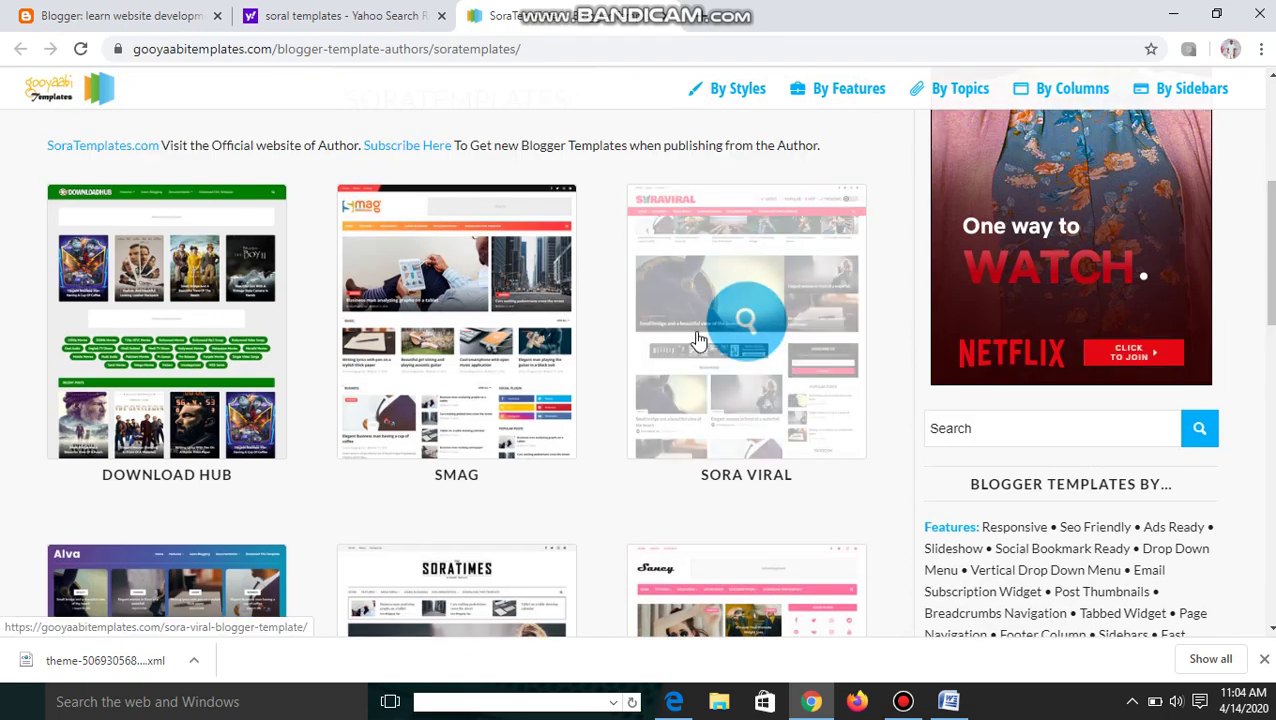
{"action": "mouse_move", "coordinate": [1270, 250]}
{"action": "left_mouse_down"}
{"action": "mouse_move", "coordinate": [1270, 357]}
{"action": "mouse_move", "coordinate": [1270, 247]}
{"action": "left_mouse_up"}
{"action": "left_click", "coordinate": [746, 247]}
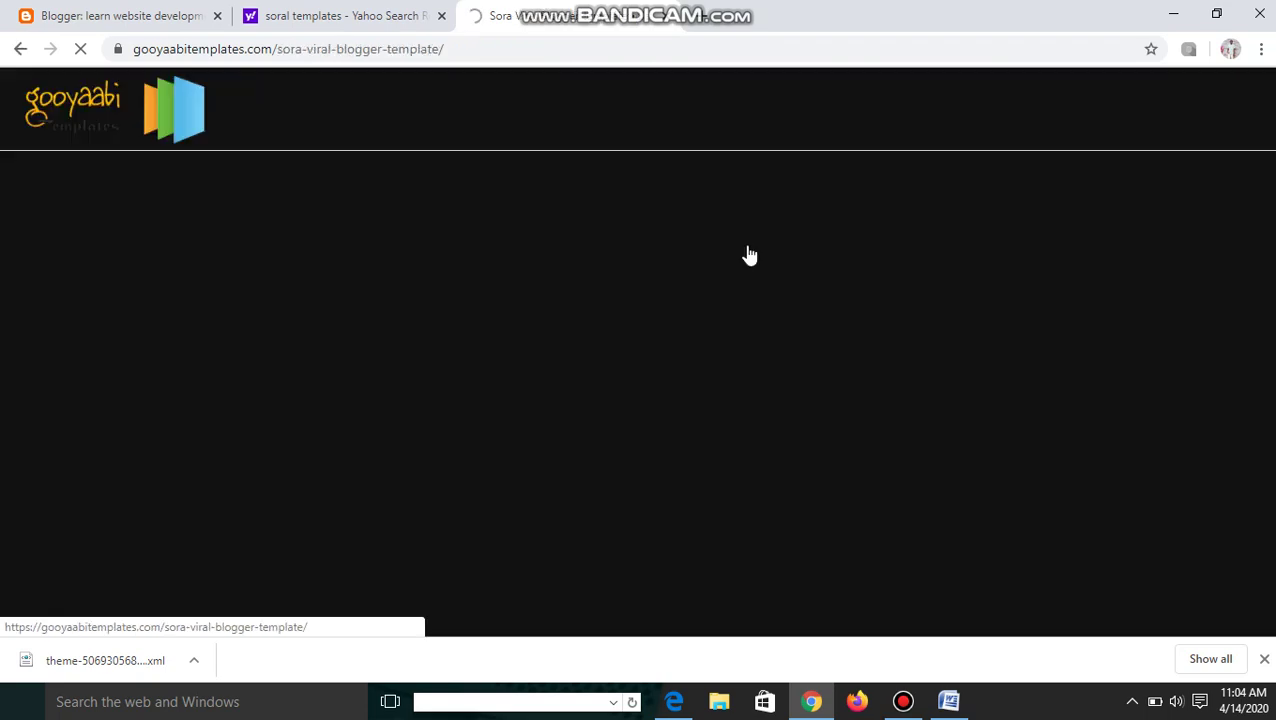
{"action": "scroll", "coordinate": [467, 535], "scroll_direction": "down", "scroll_amount": 8}
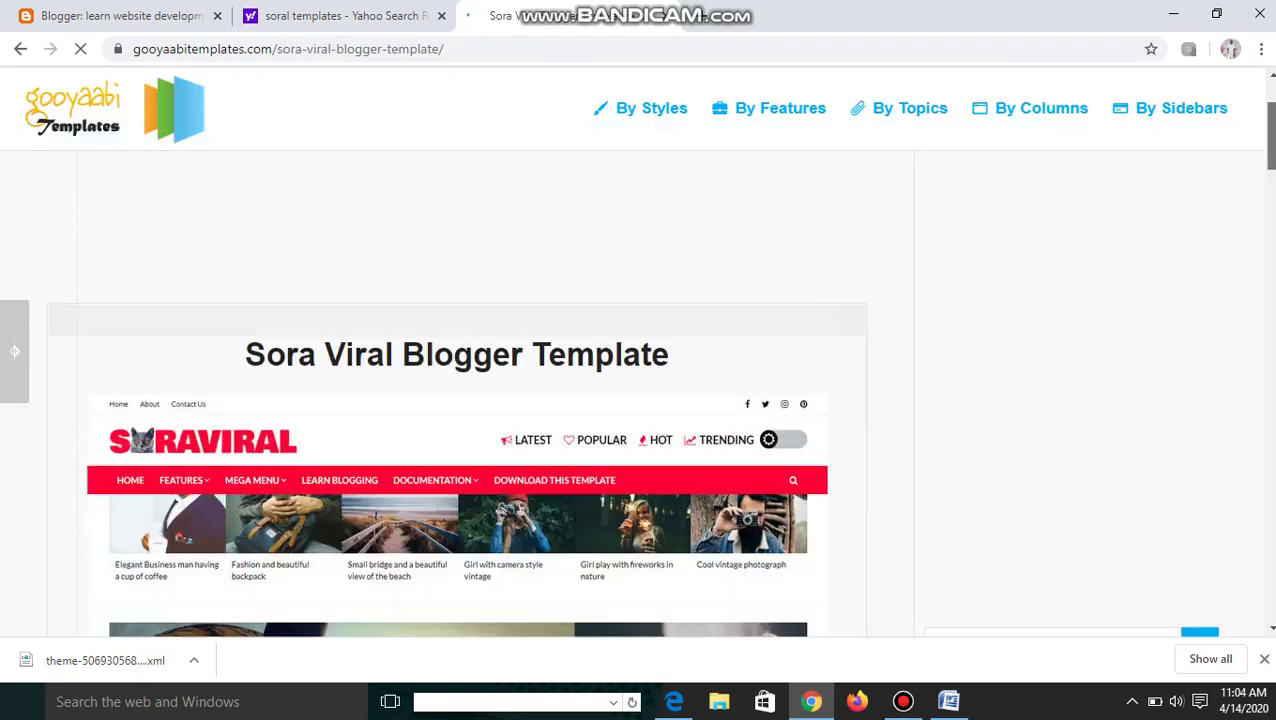
{"action": "scroll", "coordinate": [467, 535], "scroll_direction": "up", "scroll_amount": 3}
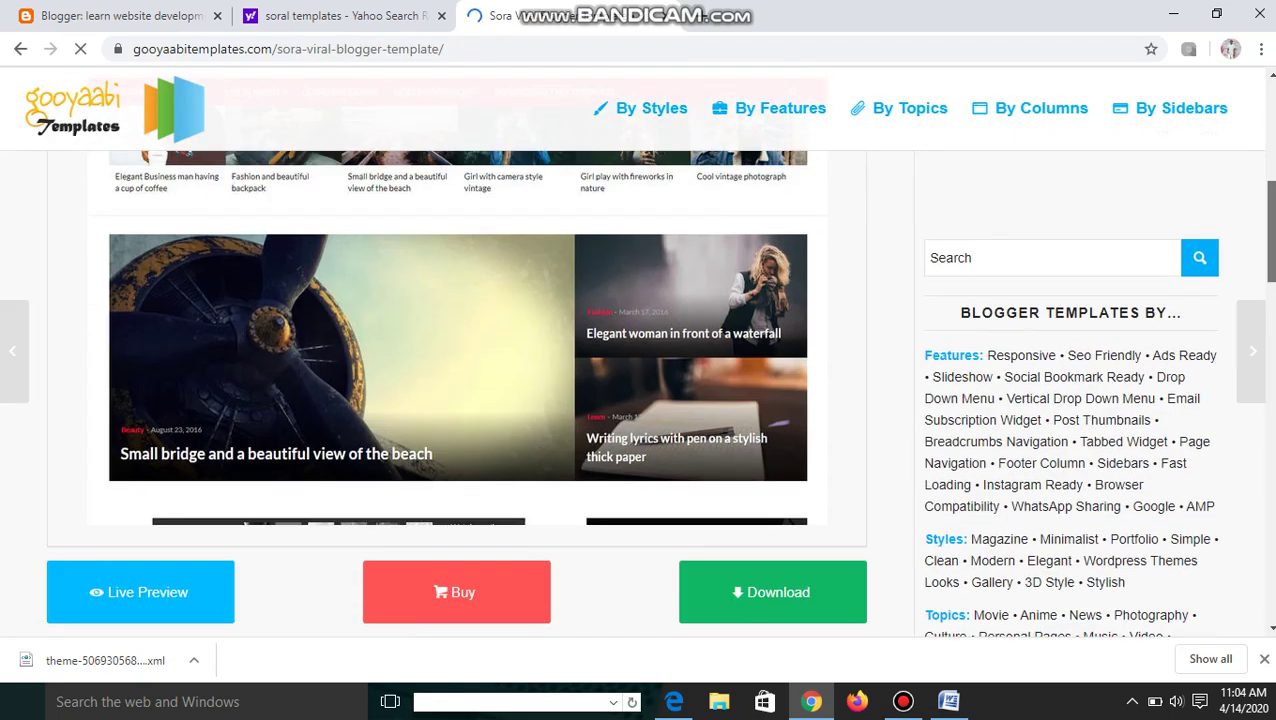
{"action": "scroll", "coordinate": [446, 343], "scroll_direction": "down", "scroll_amount": 2}
{"action": "scroll", "coordinate": [184, 420], "scroll_direction": "down", "scroll_amount": 2}
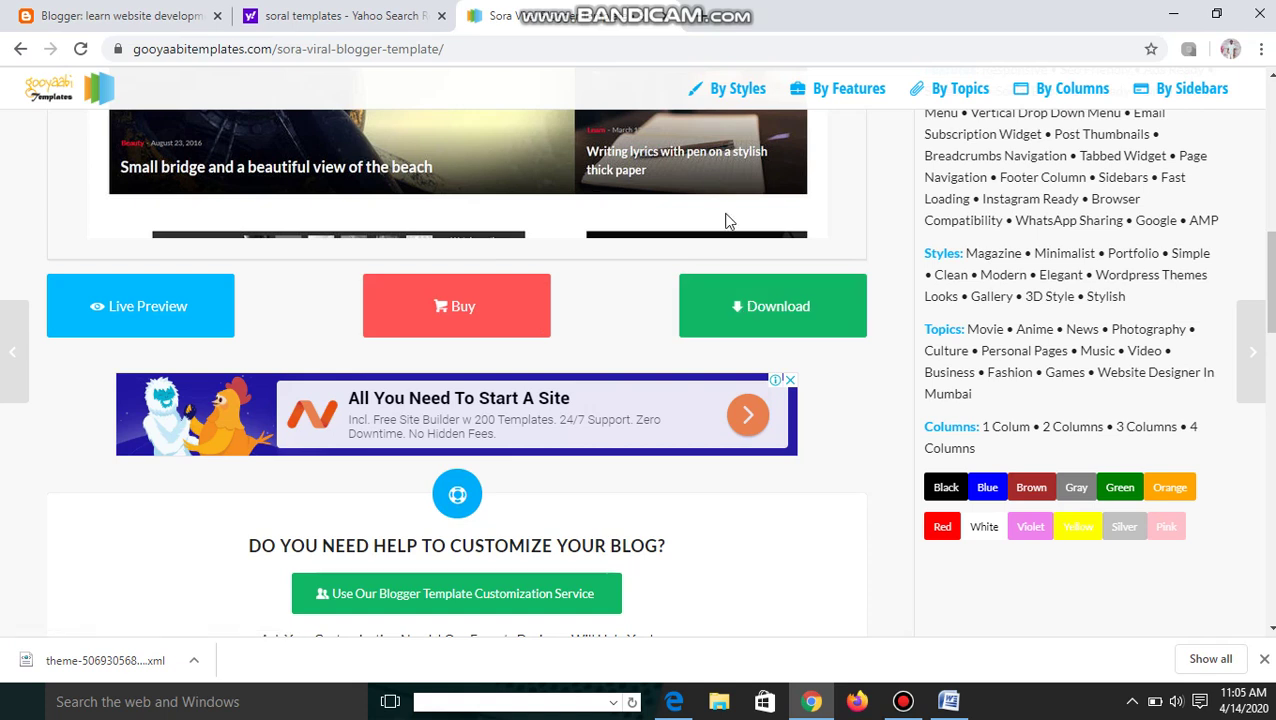
{"action": "left_click", "coordinate": [752, 293]}
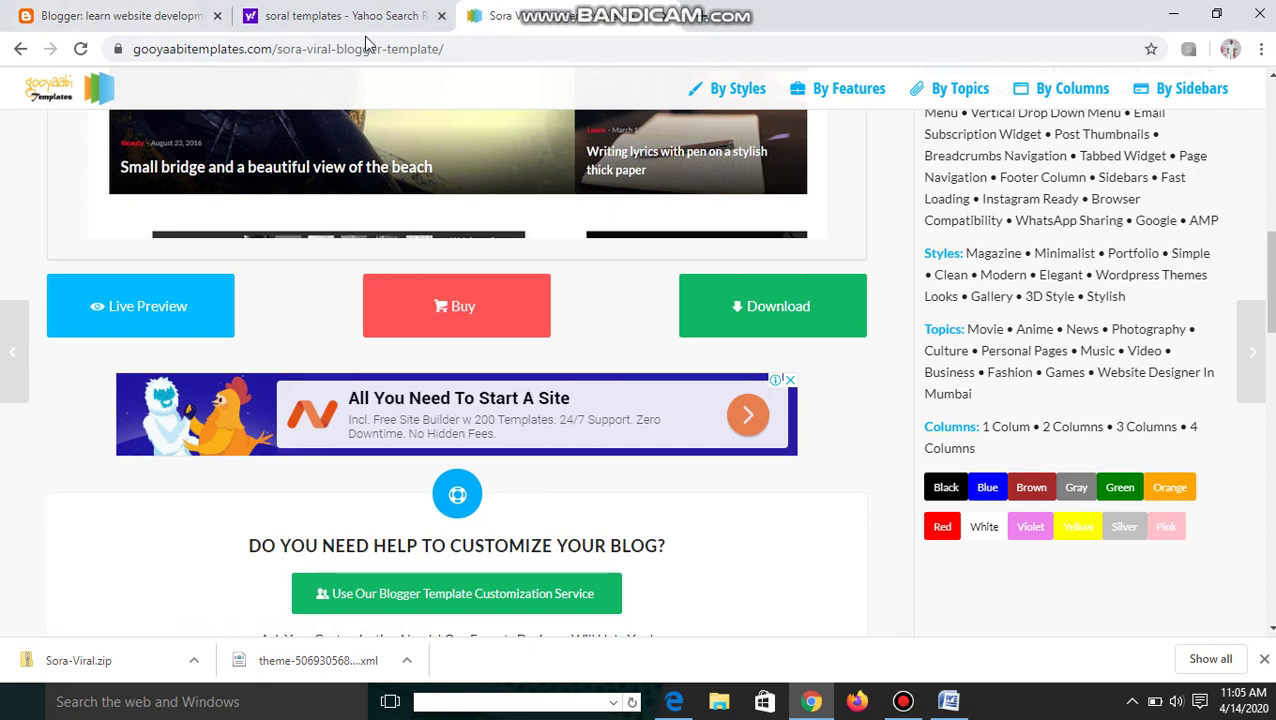
Return to the blog's Theme page in Blogger and open the Backup / Restore dialog.
{"action": "left_click", "coordinate": [86, 10]}
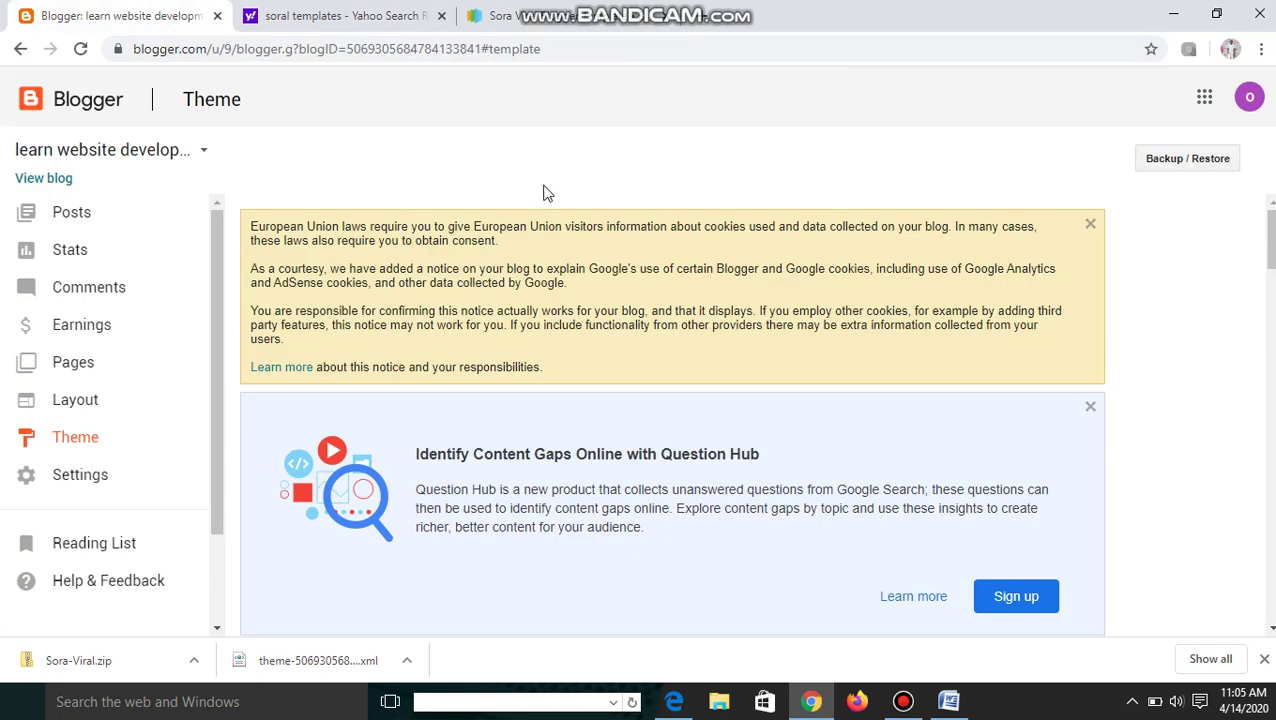
{"action": "scroll", "coordinate": [672, 414], "scroll_direction": "down", "scroll_amount": 12}
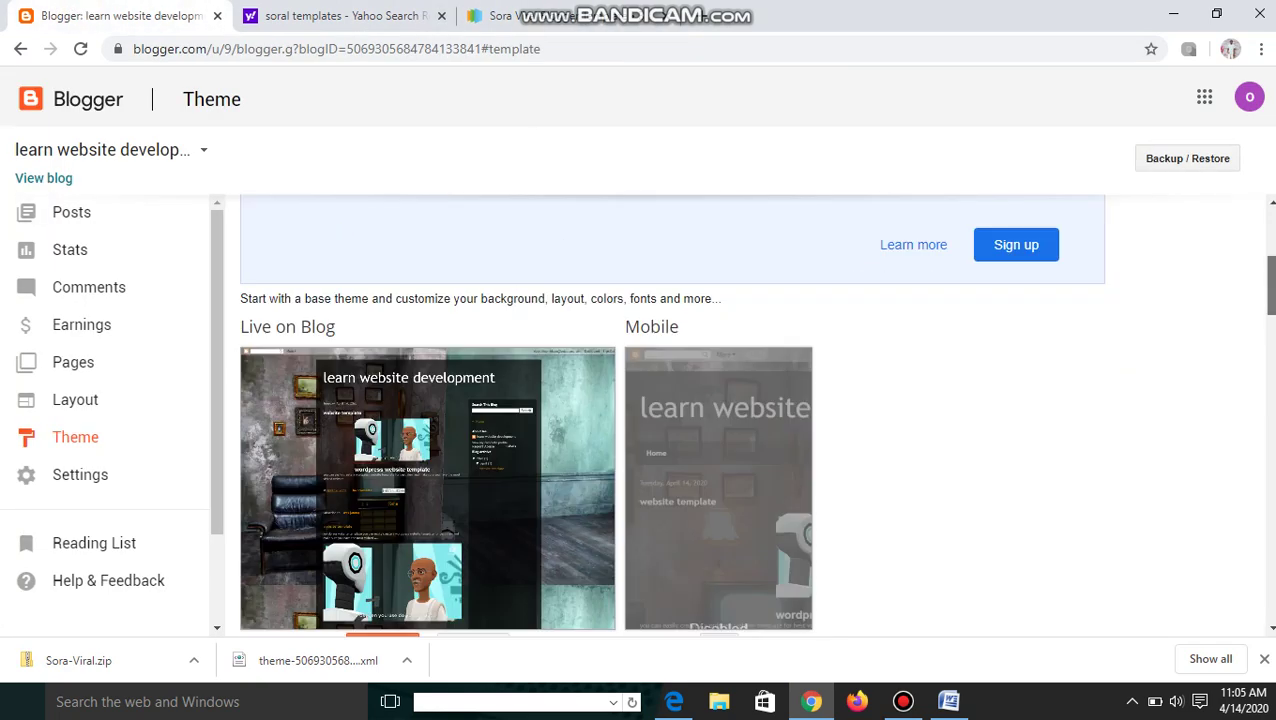
{"action": "scroll", "coordinate": [672, 414], "scroll_direction": "up", "scroll_amount": 10}
{"action": "scroll", "coordinate": [672, 414], "scroll_direction": "up", "scroll_amount": 3}
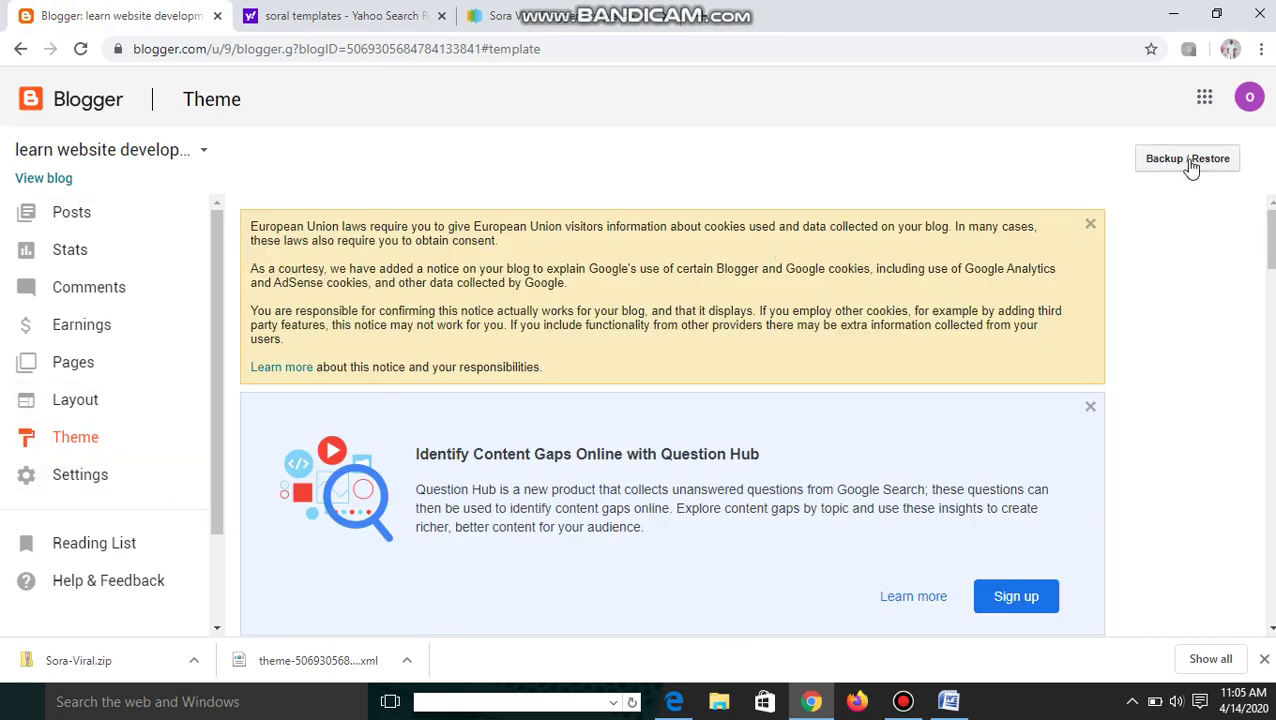
{"action": "left_click", "coordinate": [1213, 160]}
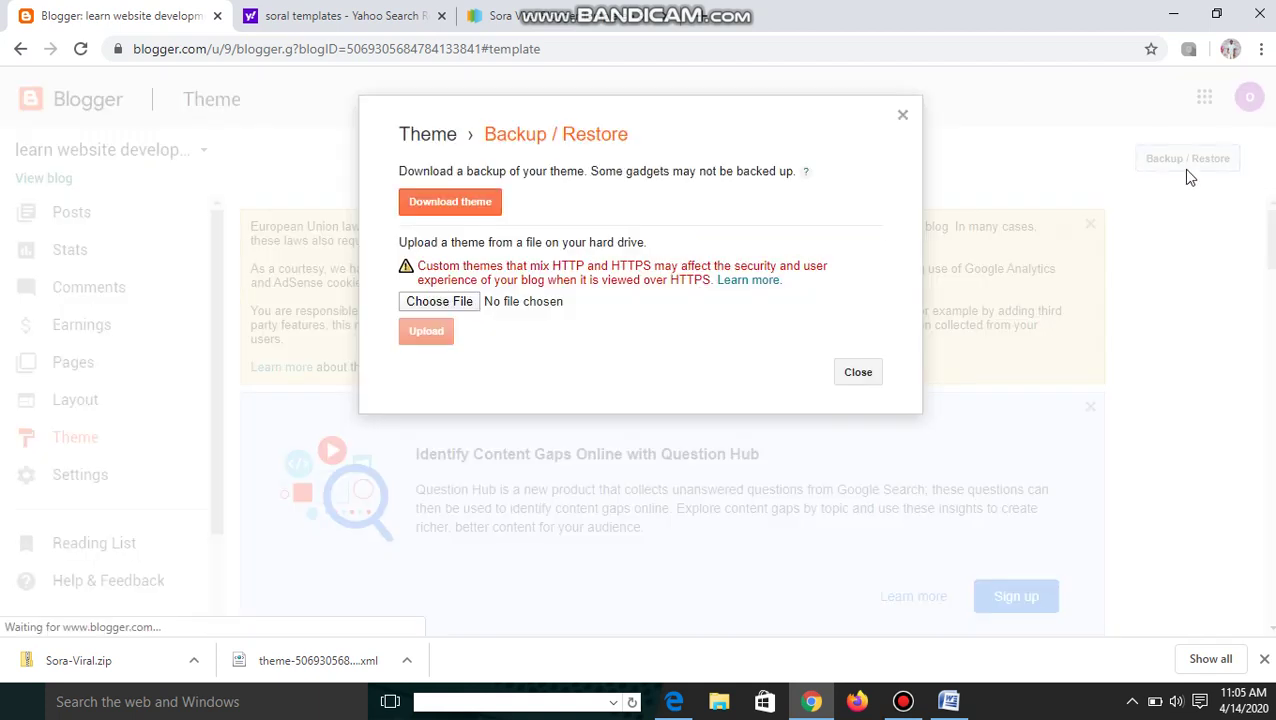
{"action": "left_click", "coordinate": [455, 303]}
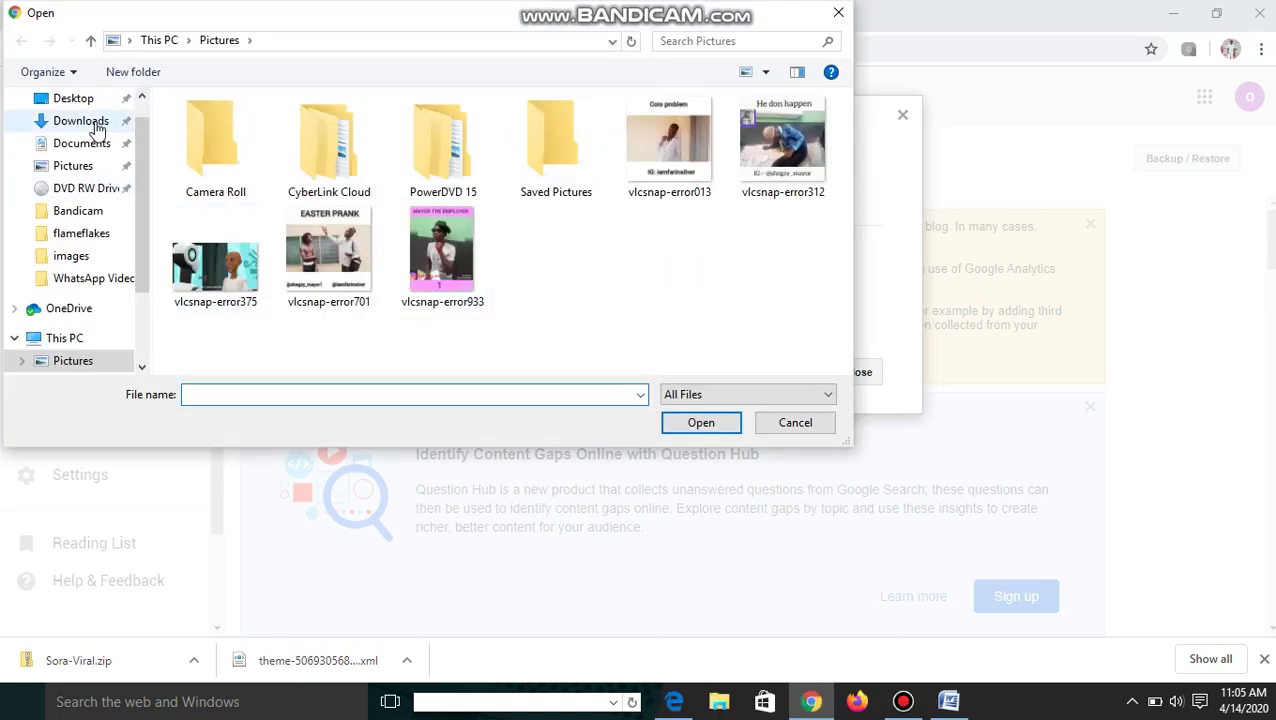
{"action": "left_click", "coordinate": [87, 122]}
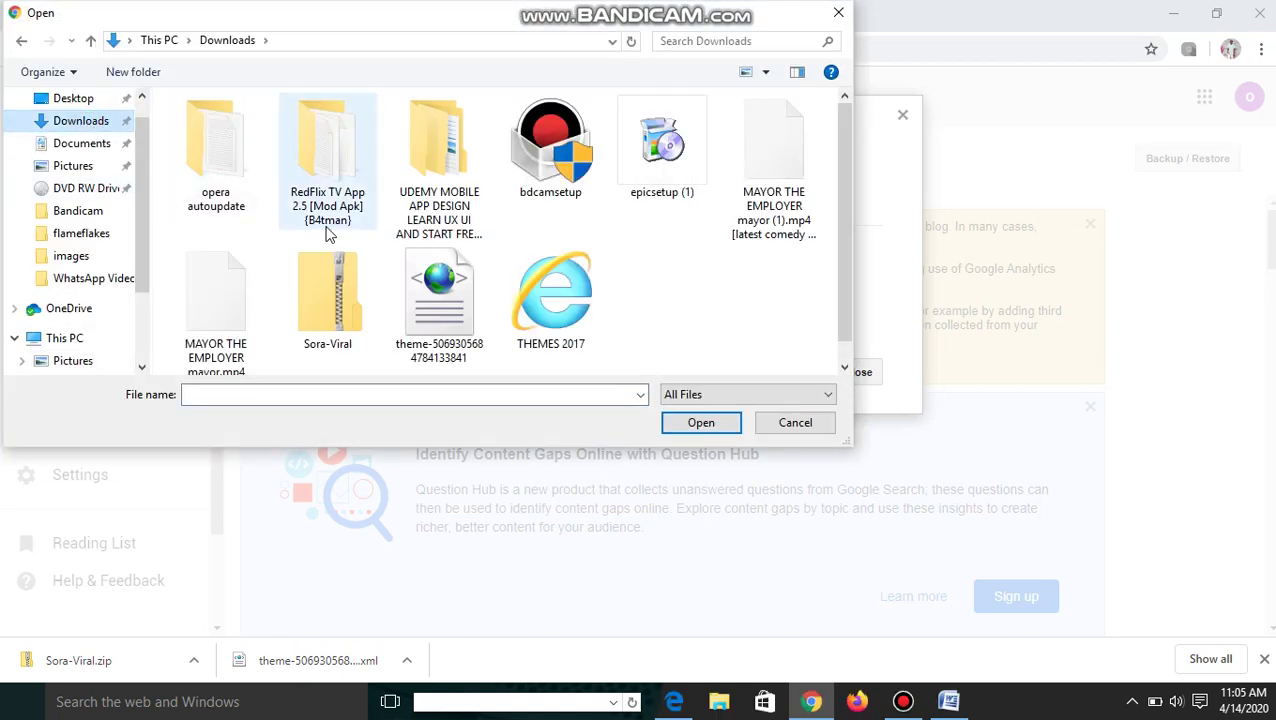
{"action": "left_click", "coordinate": [840, 12]}
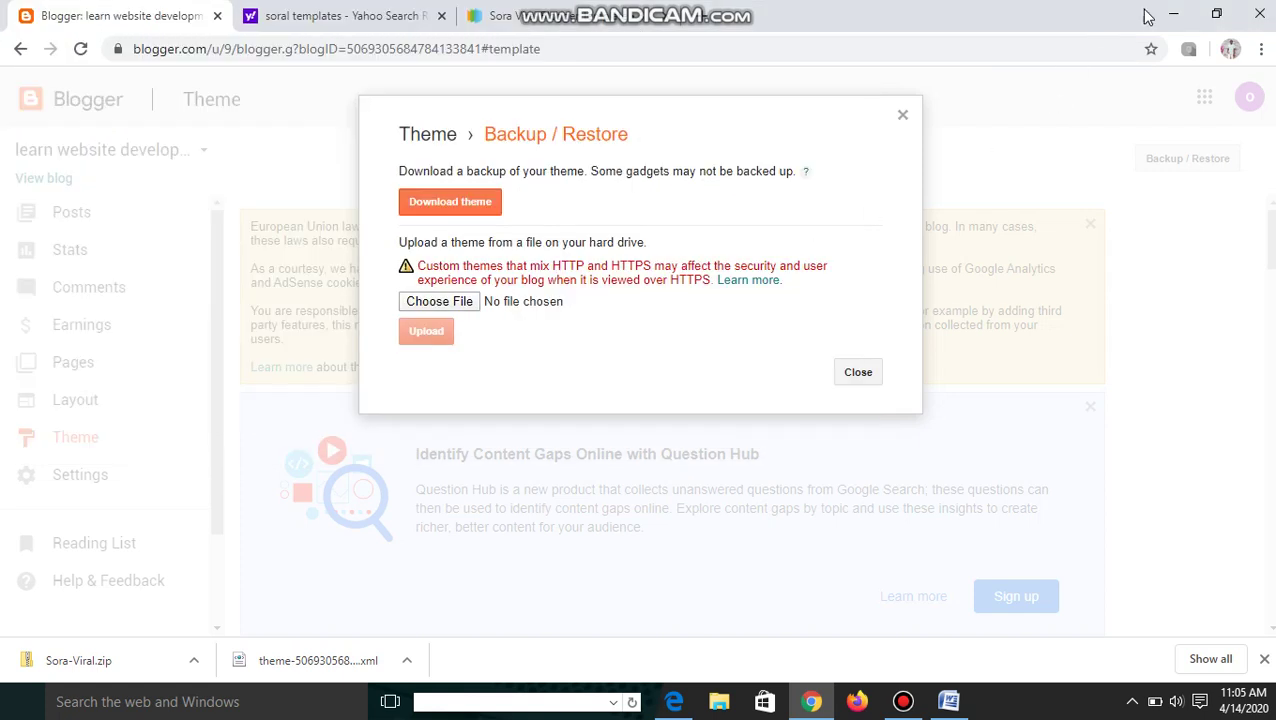
Switch to File Explorer and open the Downloads folder.
{"action": "left_click", "coordinate": [1174, 14]}
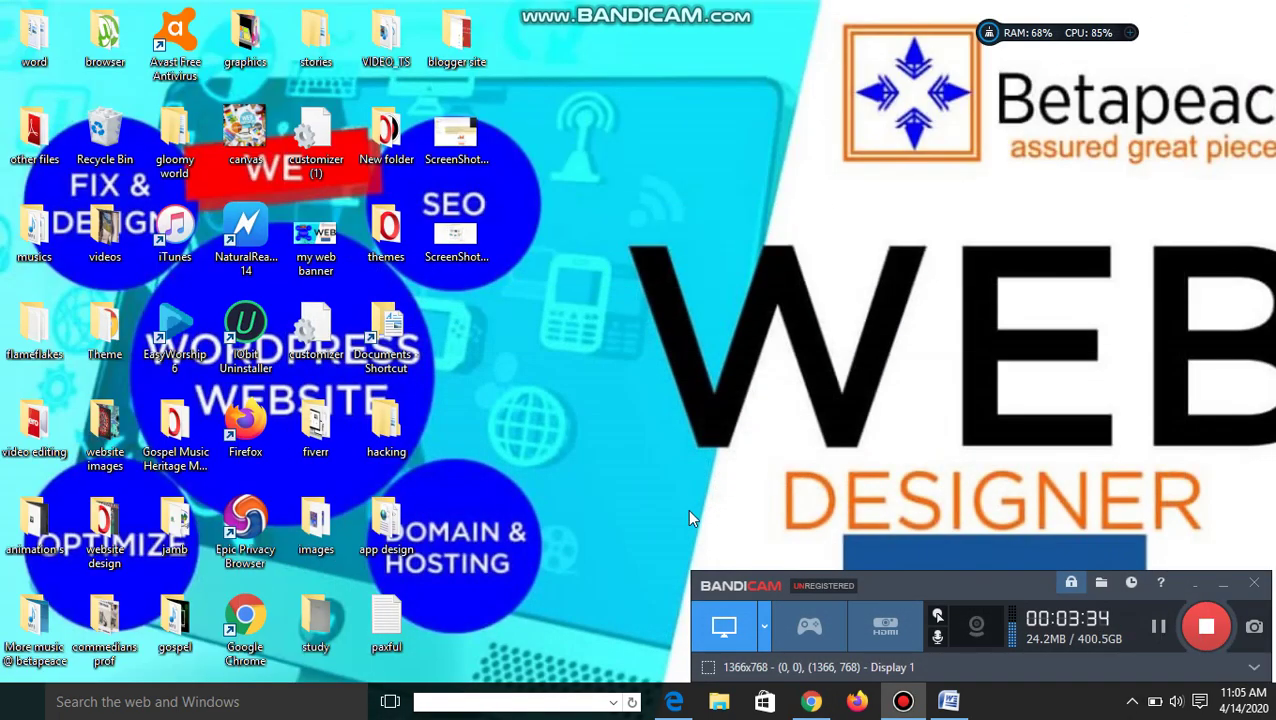
{"action": "left_click", "coordinate": [720, 701]}
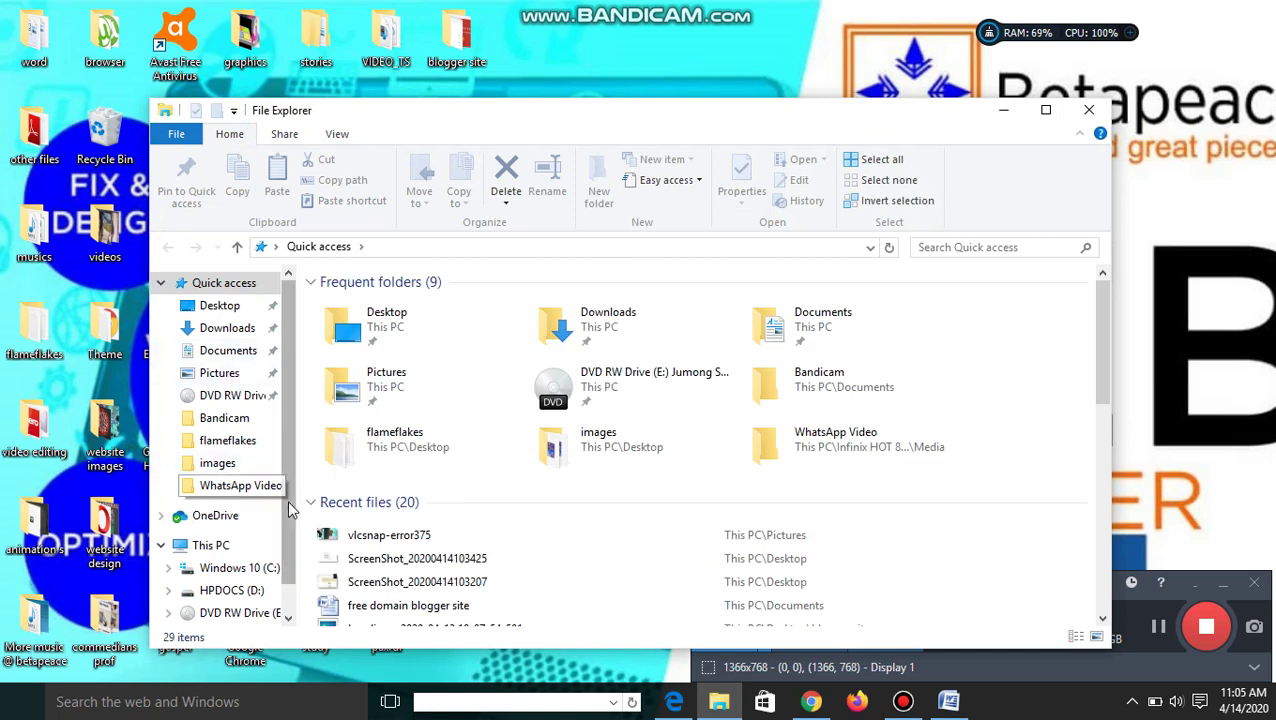
{"action": "left_click", "coordinate": [240, 333]}
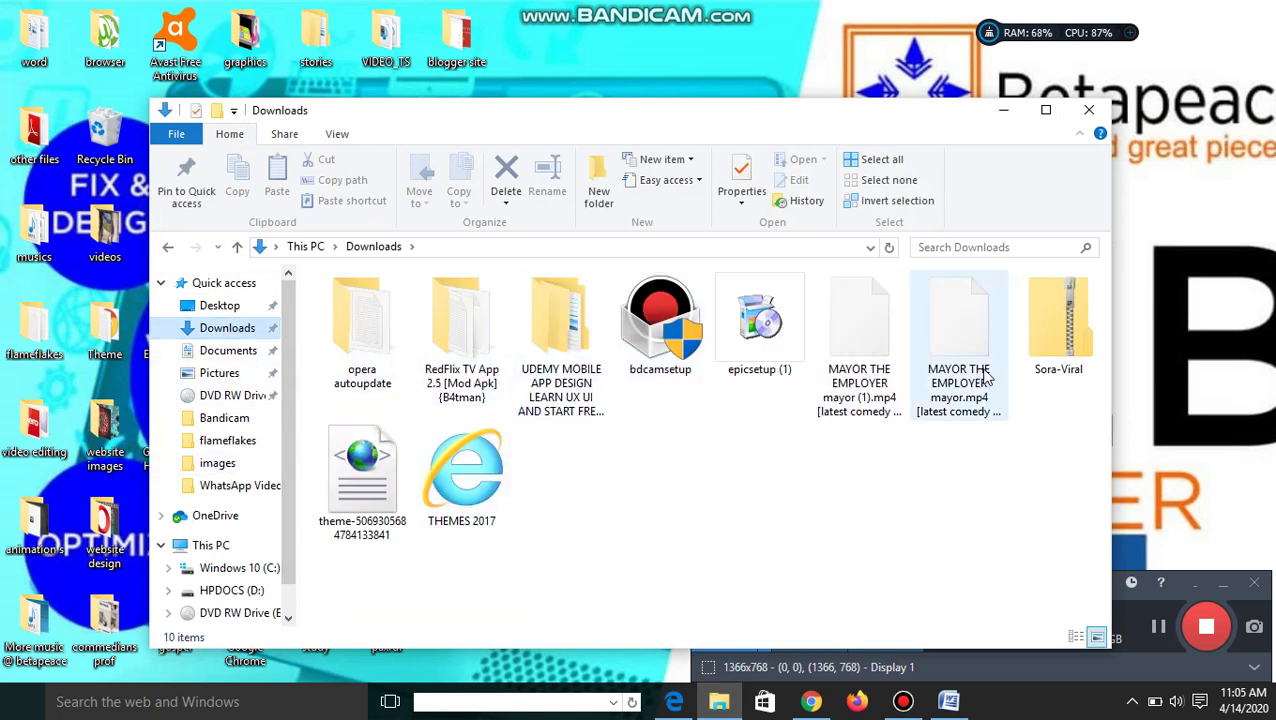
Extract the Sora-Viral zip archive into its own Sora-Viral folder in Downloads and open the extracted folder.
{"action": "left_click", "coordinate": [1057, 370]}
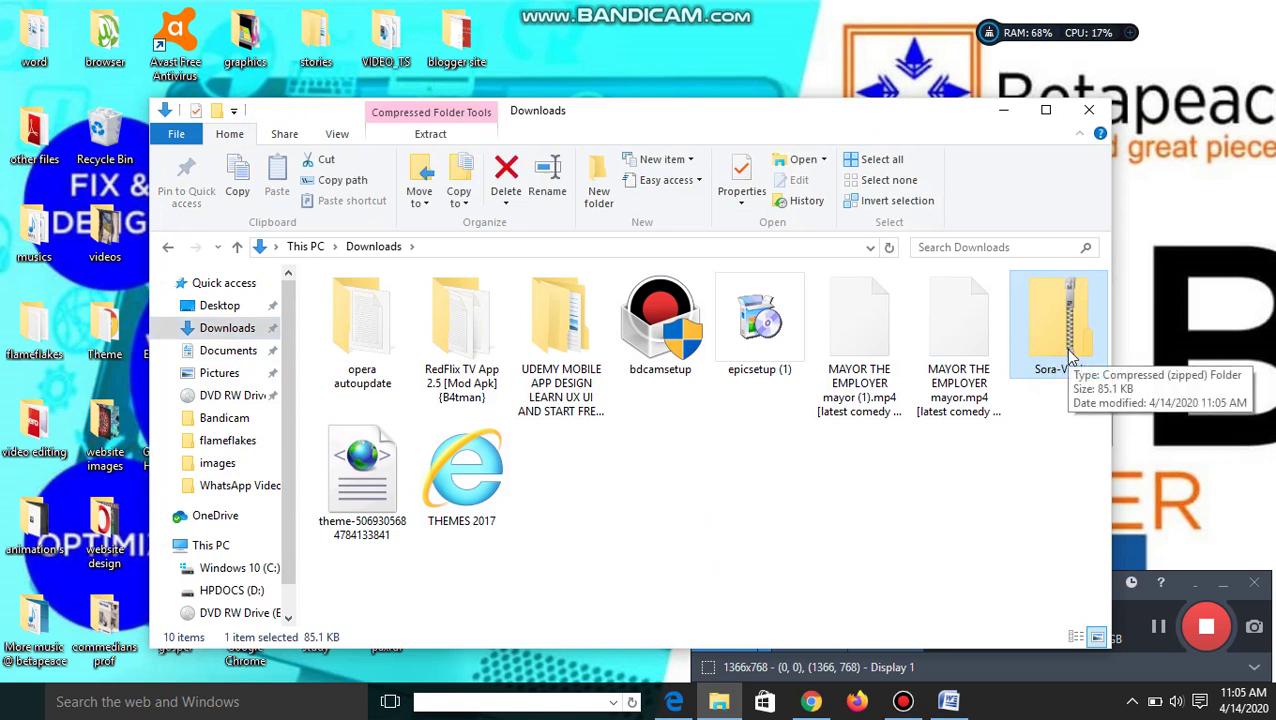
{"action": "double_click", "coordinate": [1068, 353]}
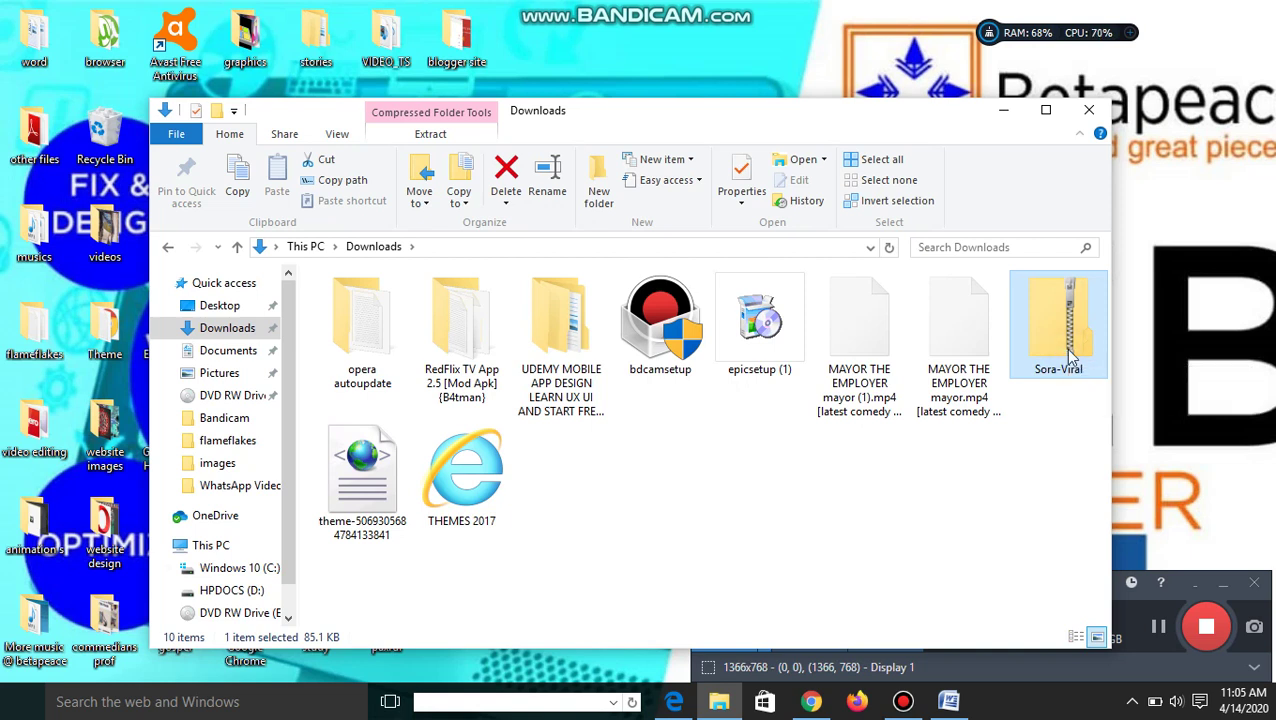
{"action": "right_click", "coordinate": [1070, 356]}
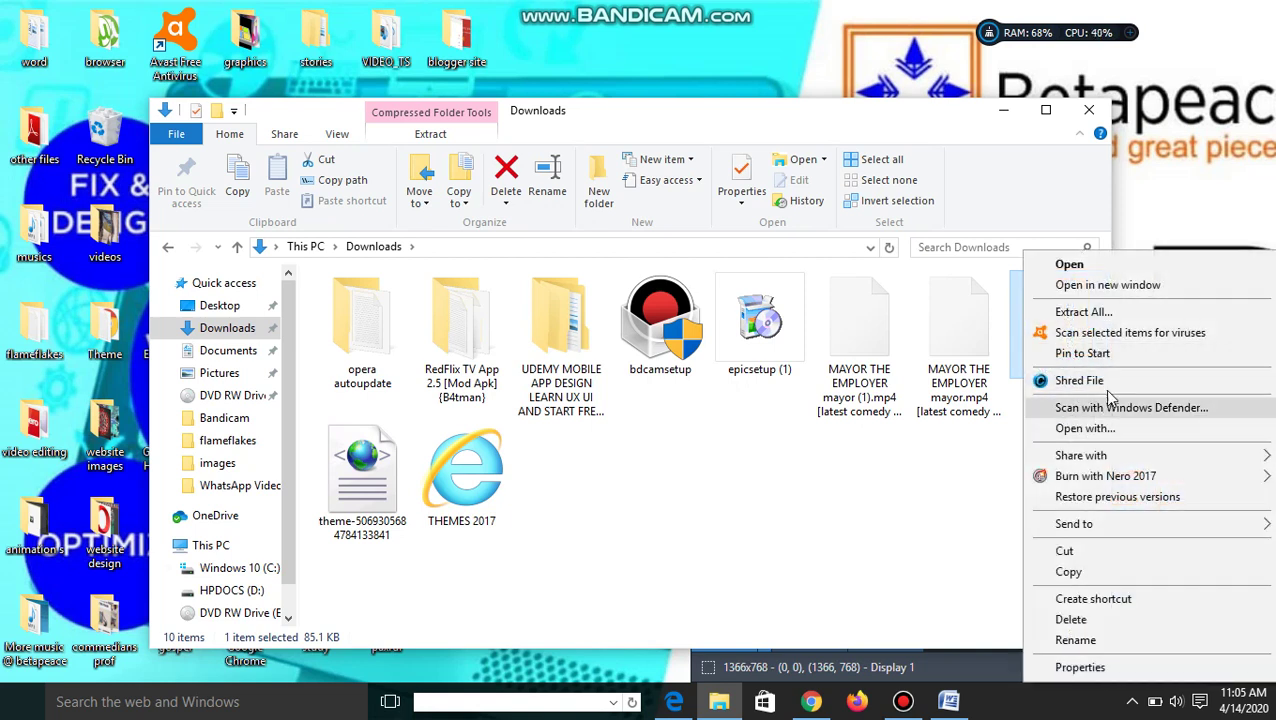
{"action": "left_click", "coordinate": [1124, 316]}
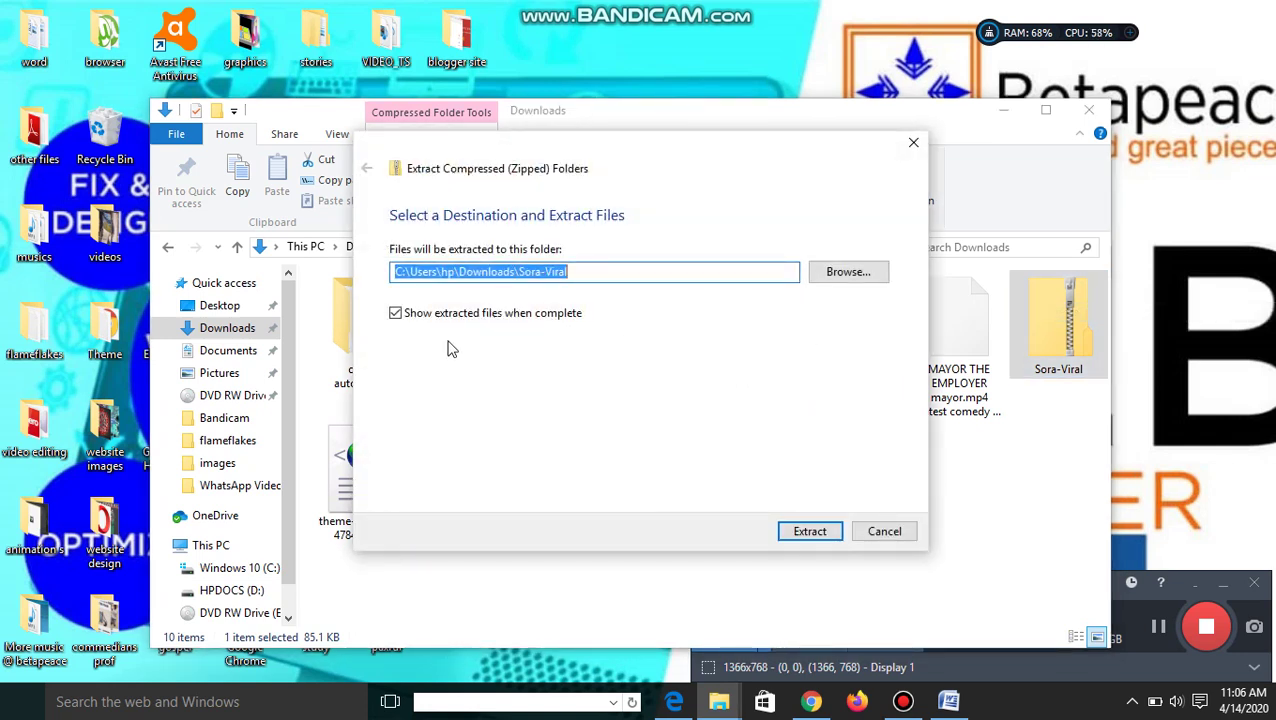
{"action": "left_click", "coordinate": [805, 532]}
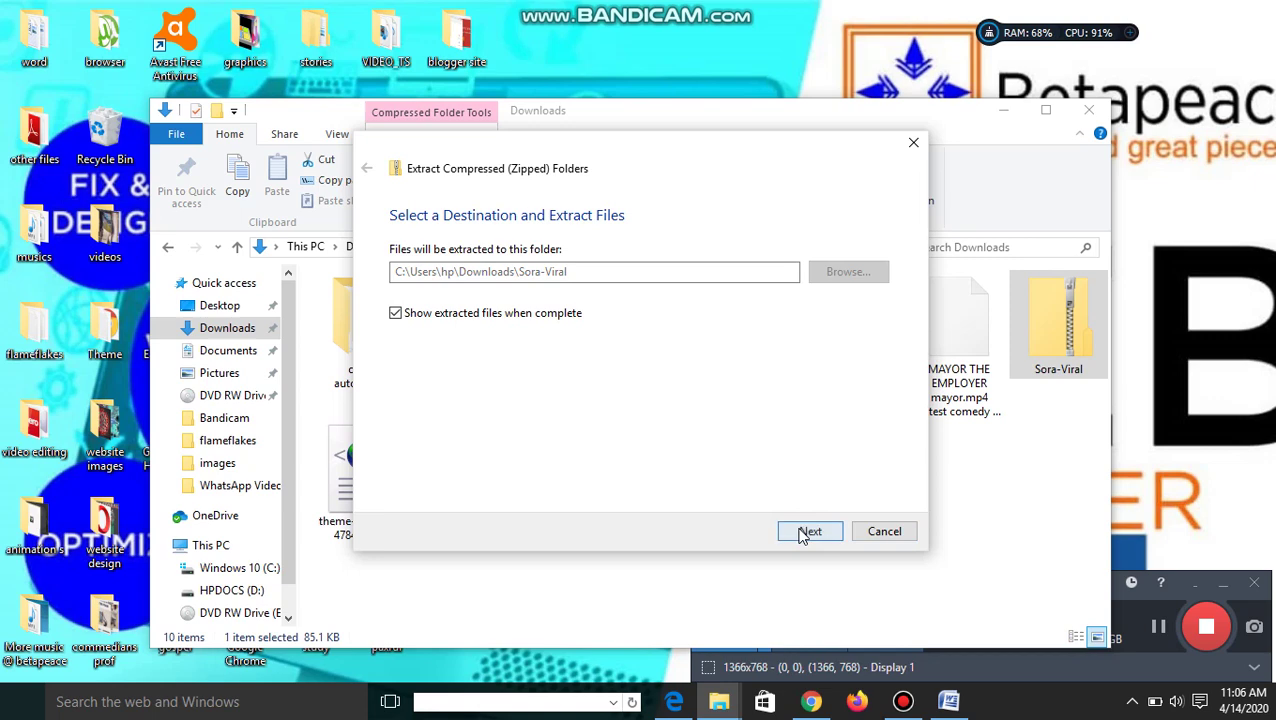
{"action": "left_click", "coordinate": [1127, 108]}
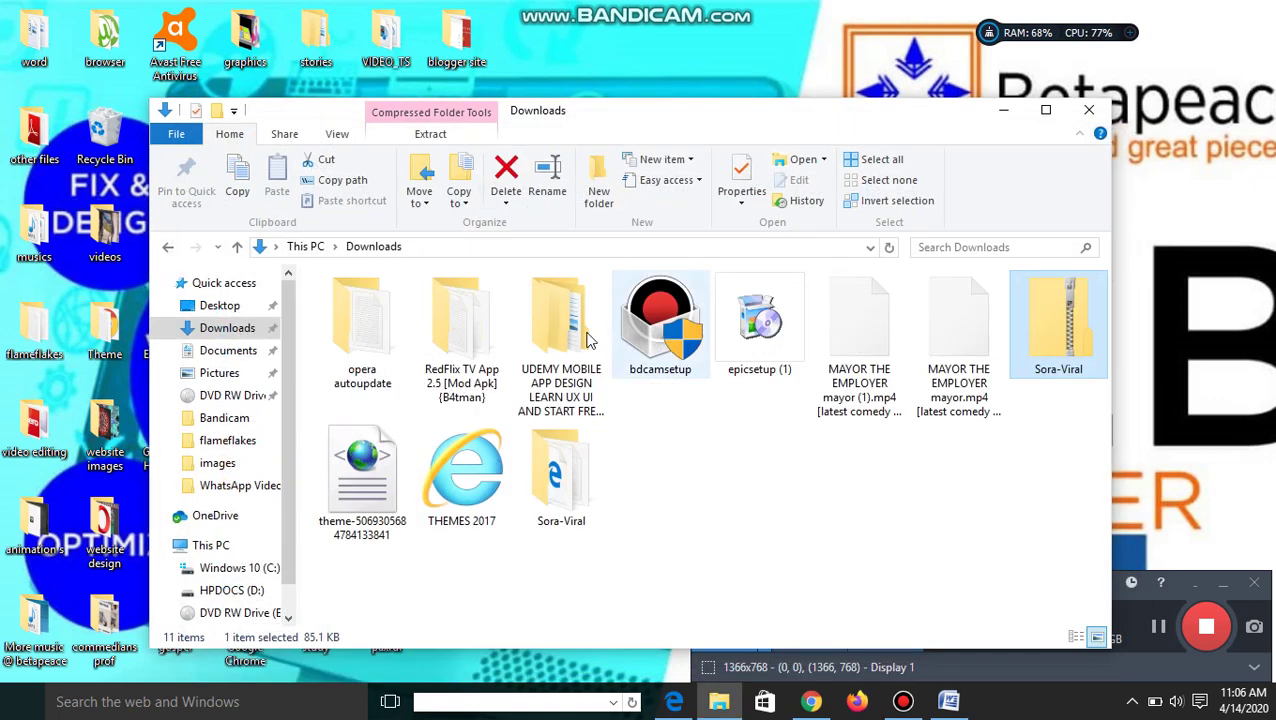
{"action": "double_click", "coordinate": [555, 485]}
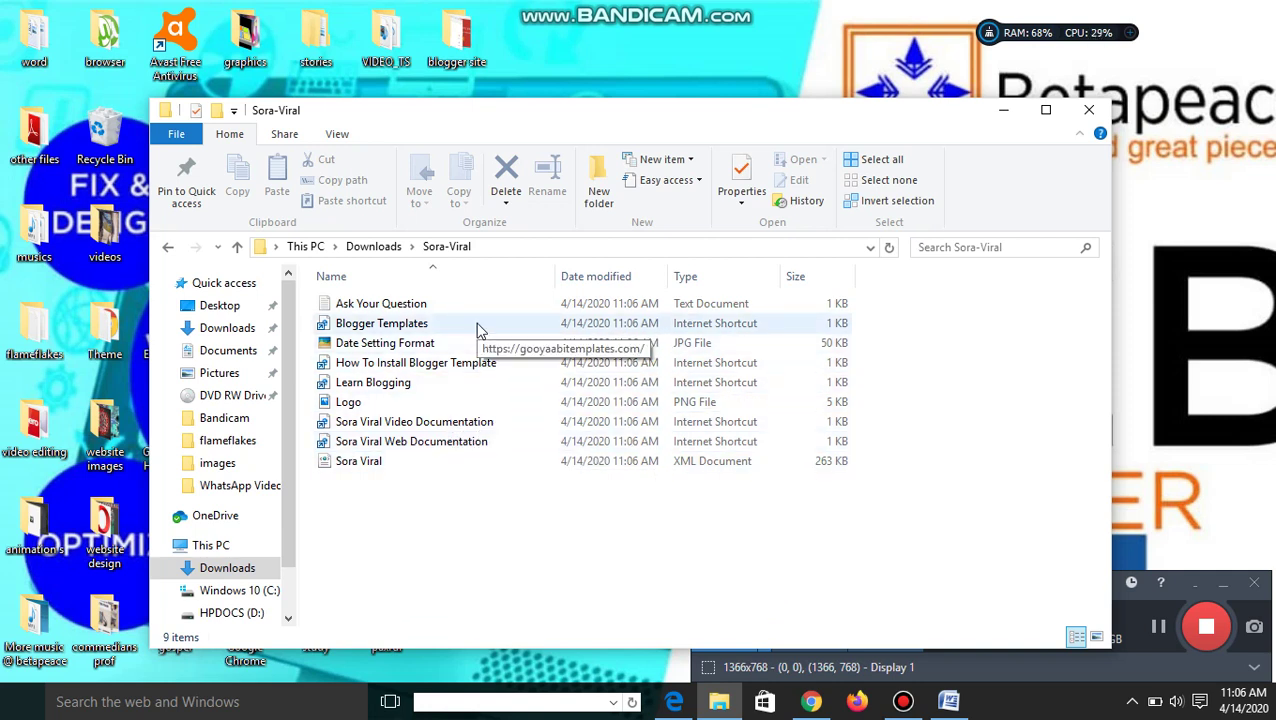
Switch back to Chrome and browse to the extracted Sora-Viral folder in Downloads for the theme file to upload.
{"action": "left_click", "coordinate": [1006, 114]}
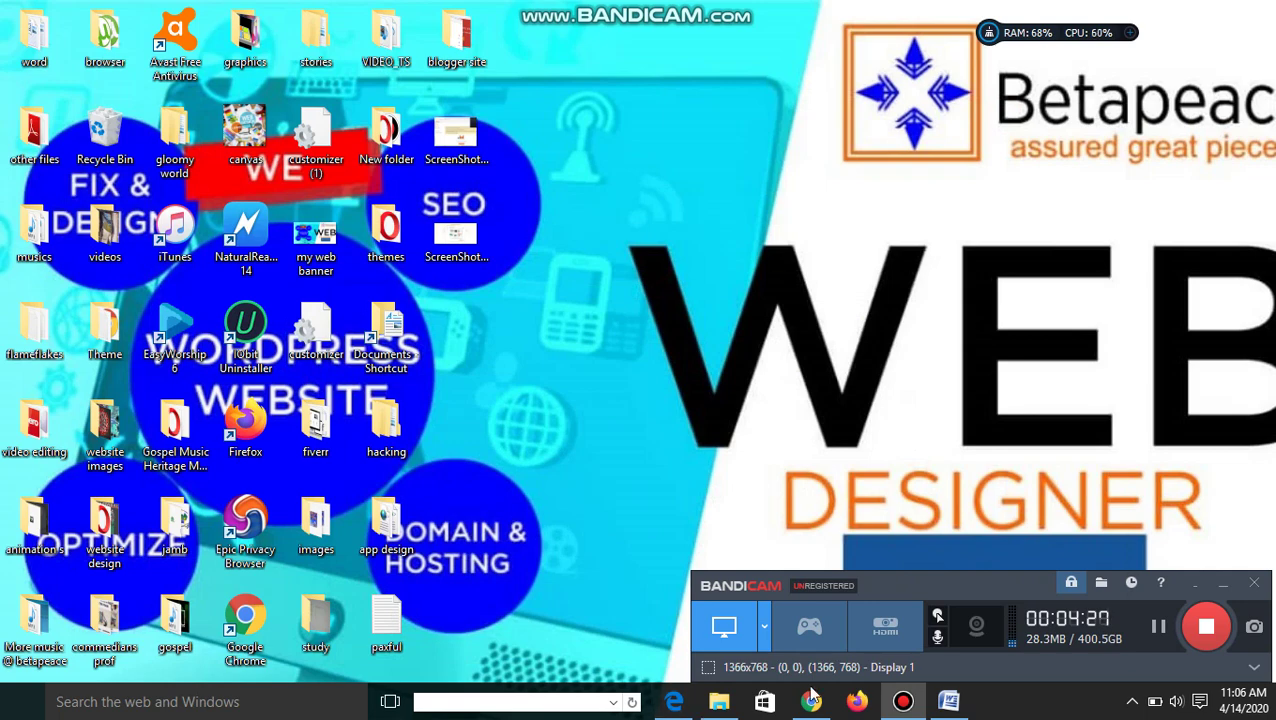
{"action": "left_click", "coordinate": [811, 700]}
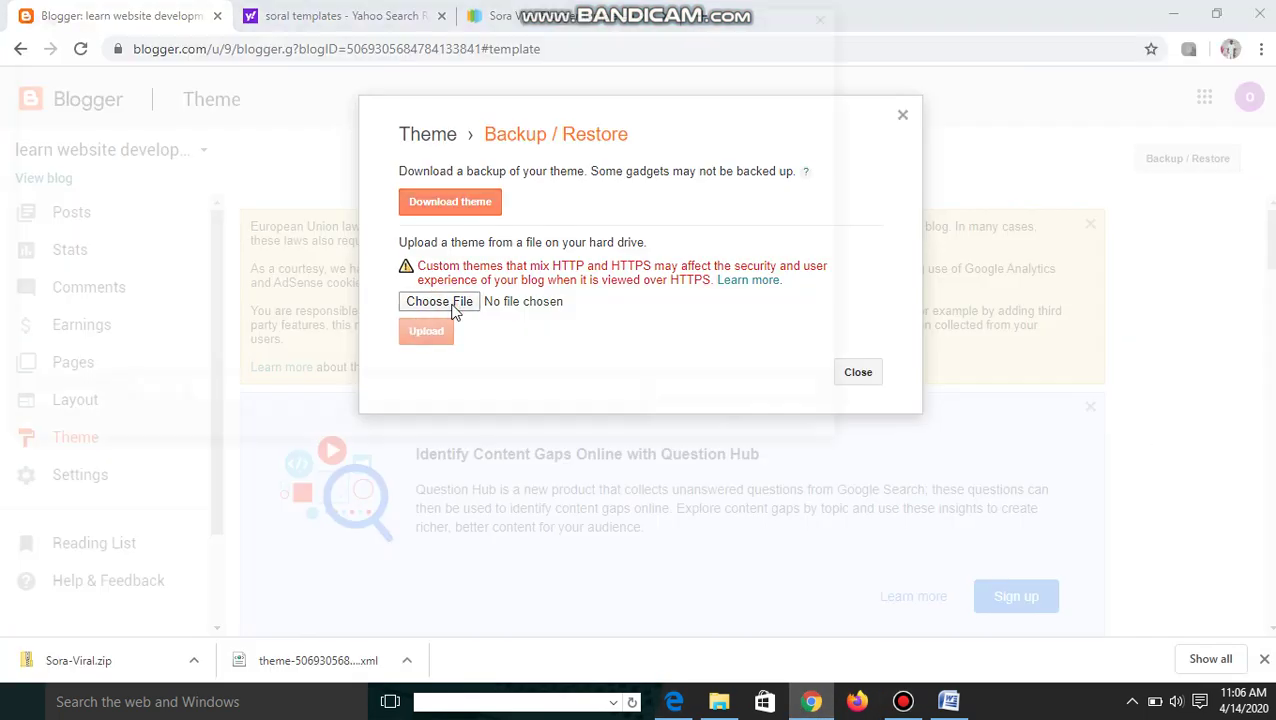
{"action": "left_click", "coordinate": [450, 304]}
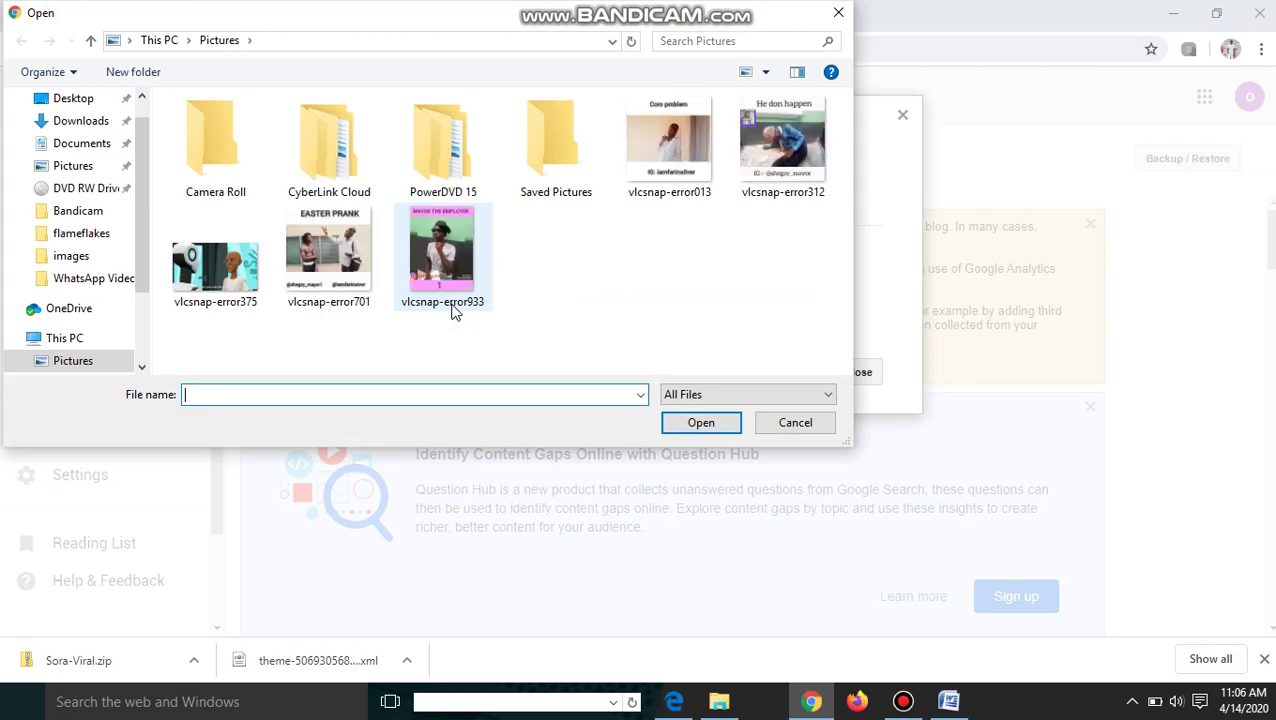
{"action": "left_click", "coordinate": [88, 128]}
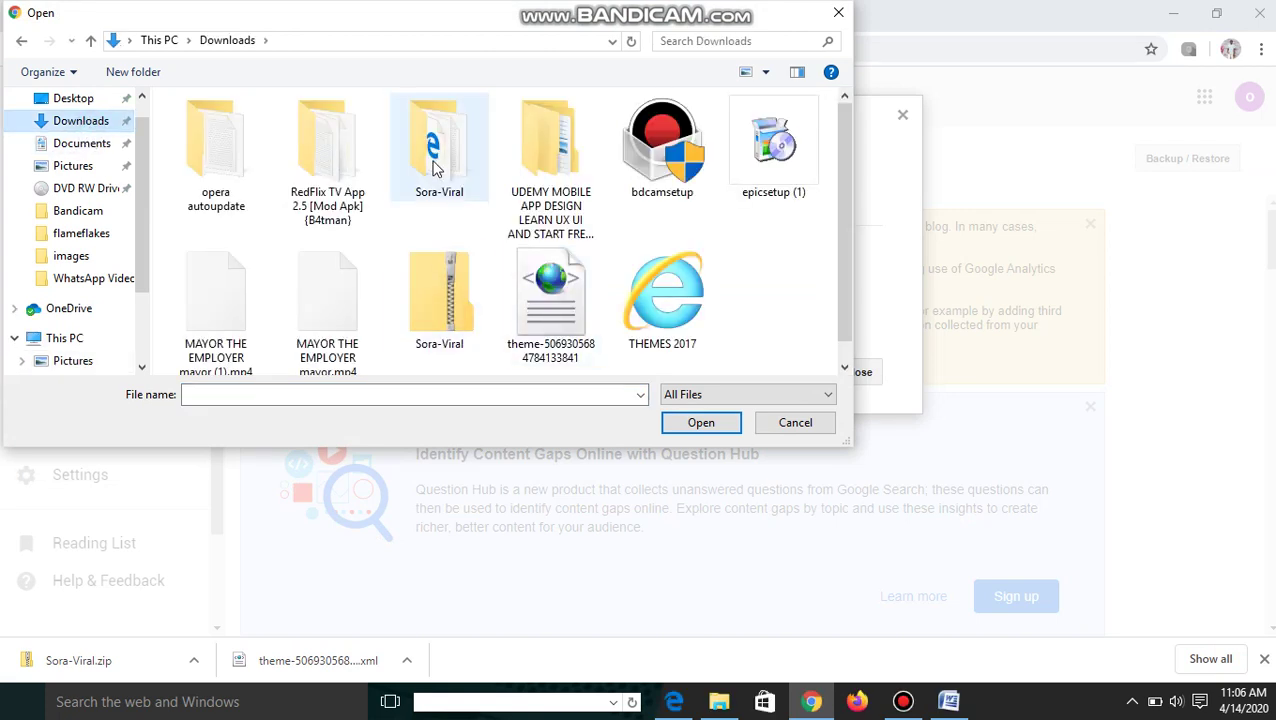
{"action": "double_click", "coordinate": [425, 163]}
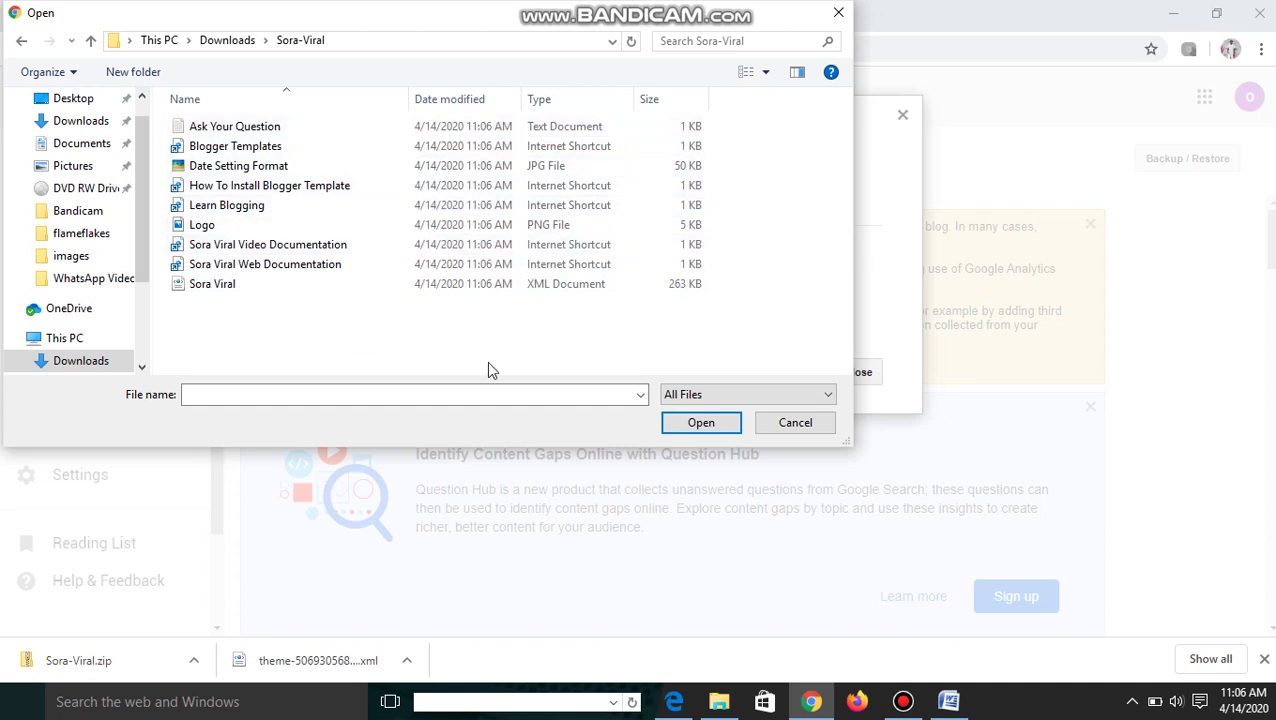
{"action": "left_click", "coordinate": [905, 702]}
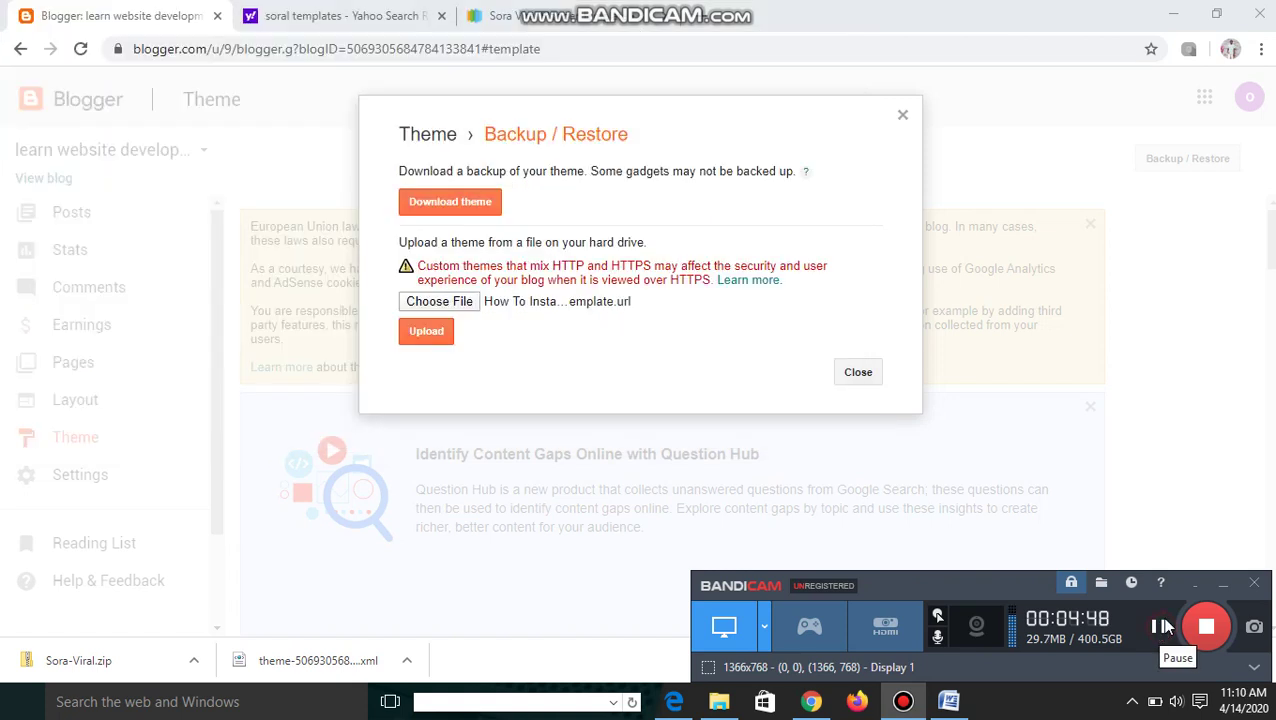
{"action": "left_click", "coordinate": [1223, 583]}
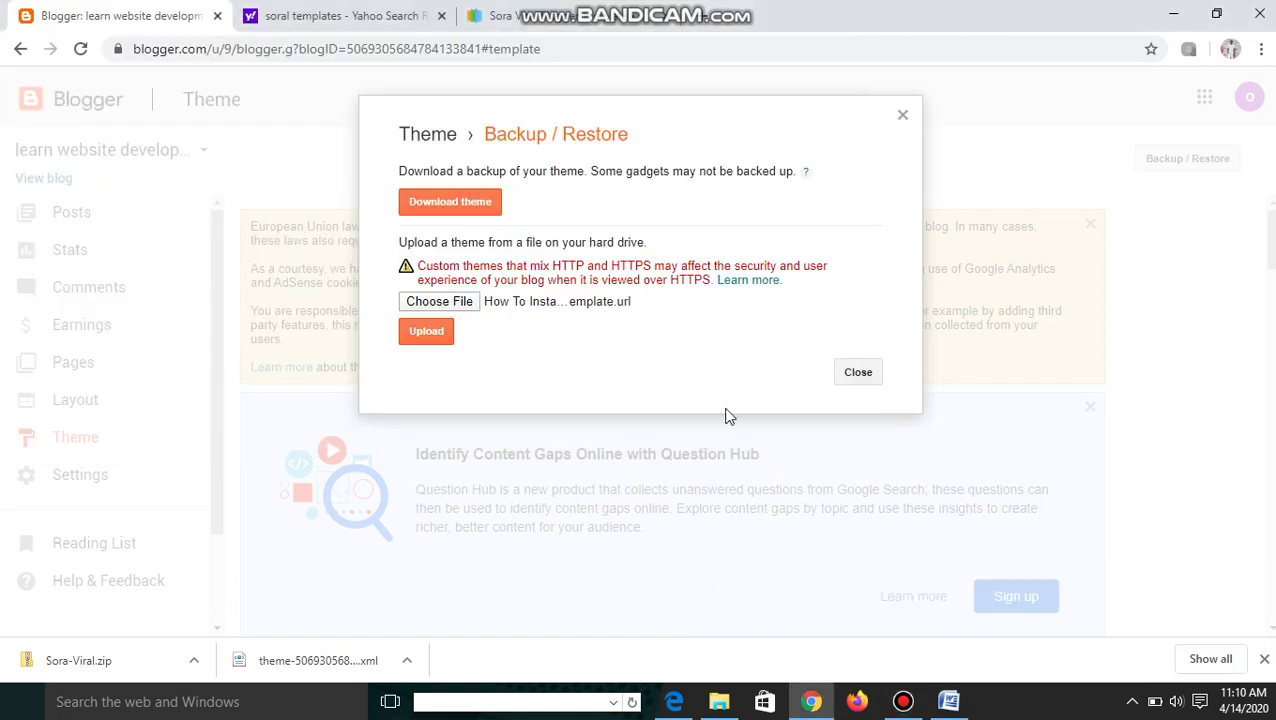
Choose the Sora Viral XML document from the Sora-Viral folder as the theme file and upload it to the blog.
{"action": "left_click", "coordinate": [444, 302]}
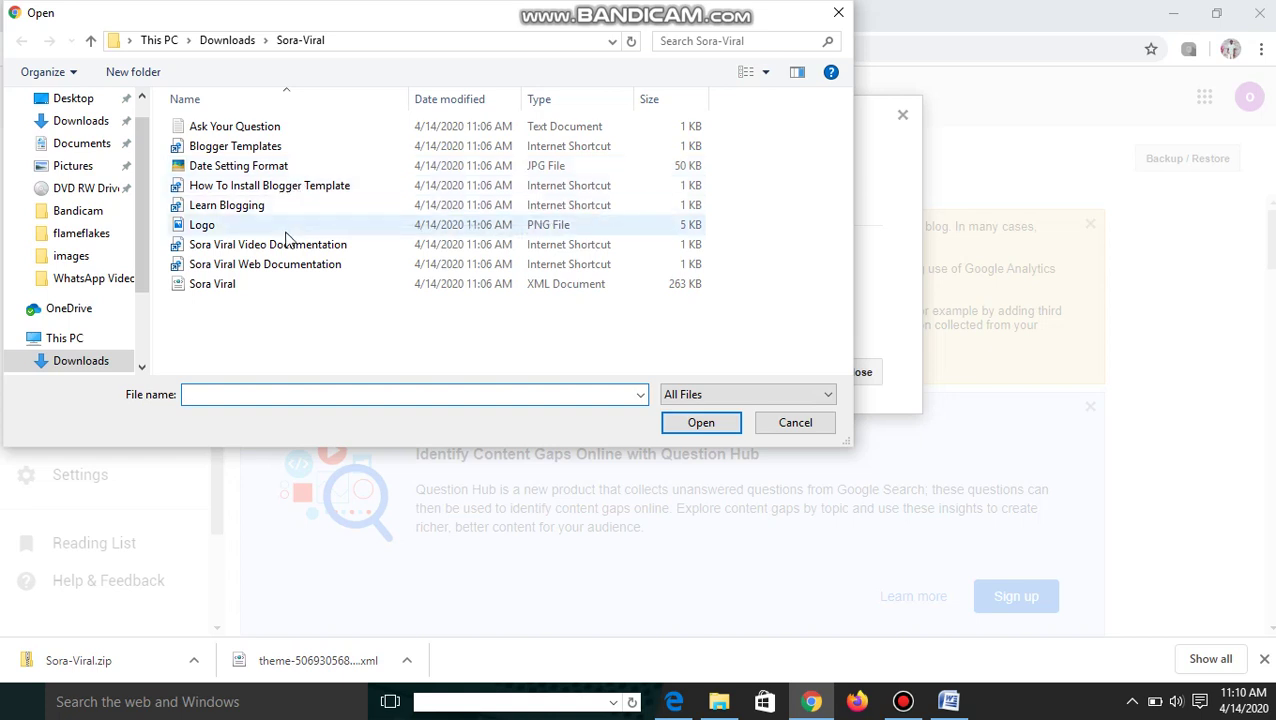
{"action": "left_click", "coordinate": [271, 150]}
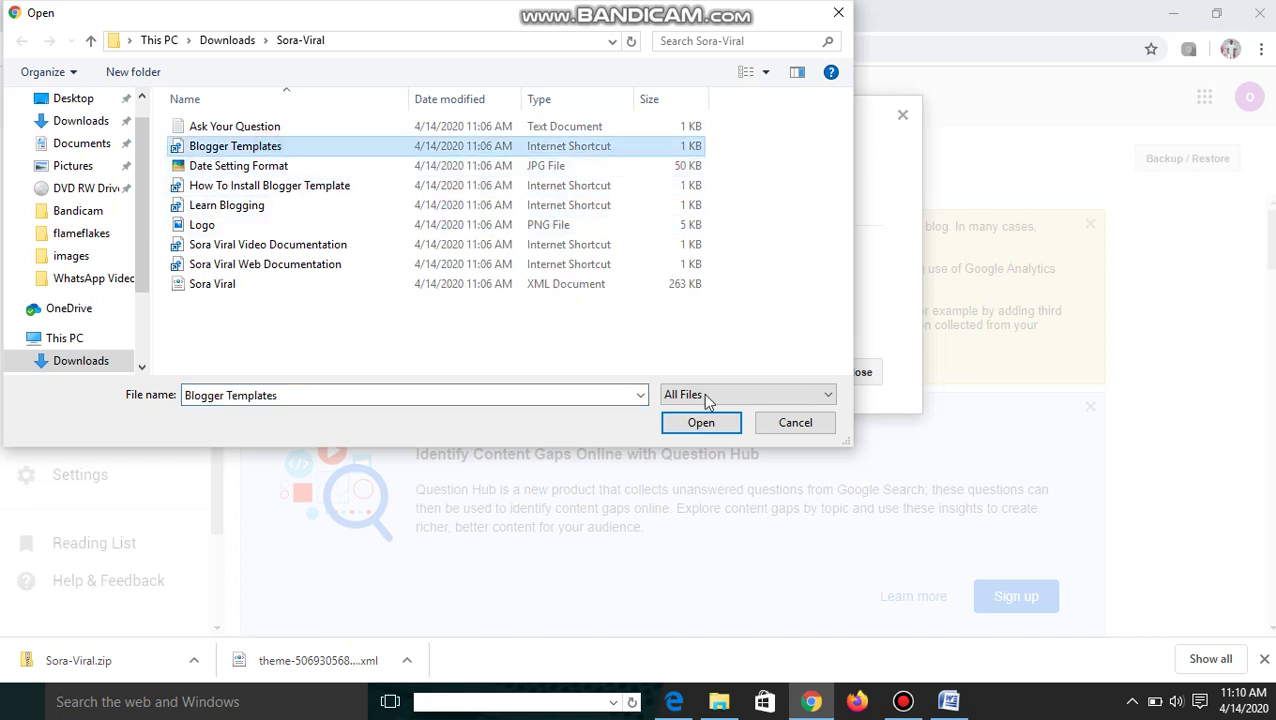
{"action": "left_click", "coordinate": [700, 420]}
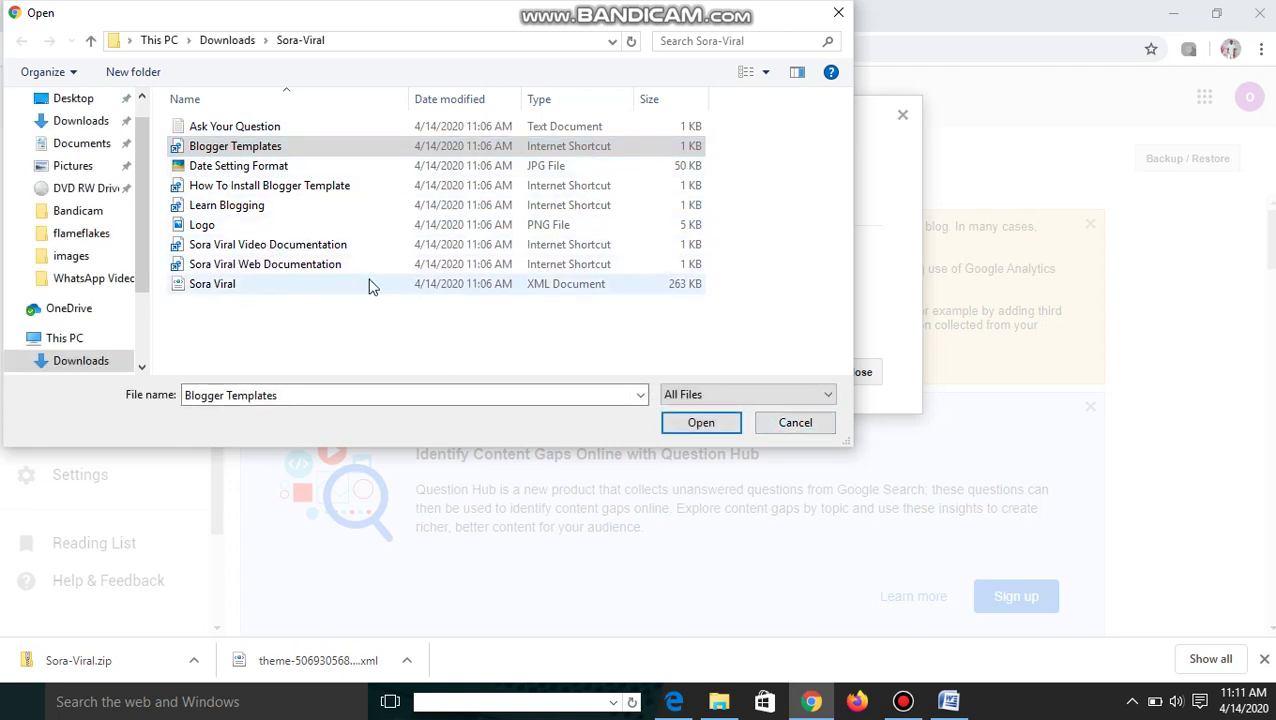
{"action": "left_click", "coordinate": [271, 289]}
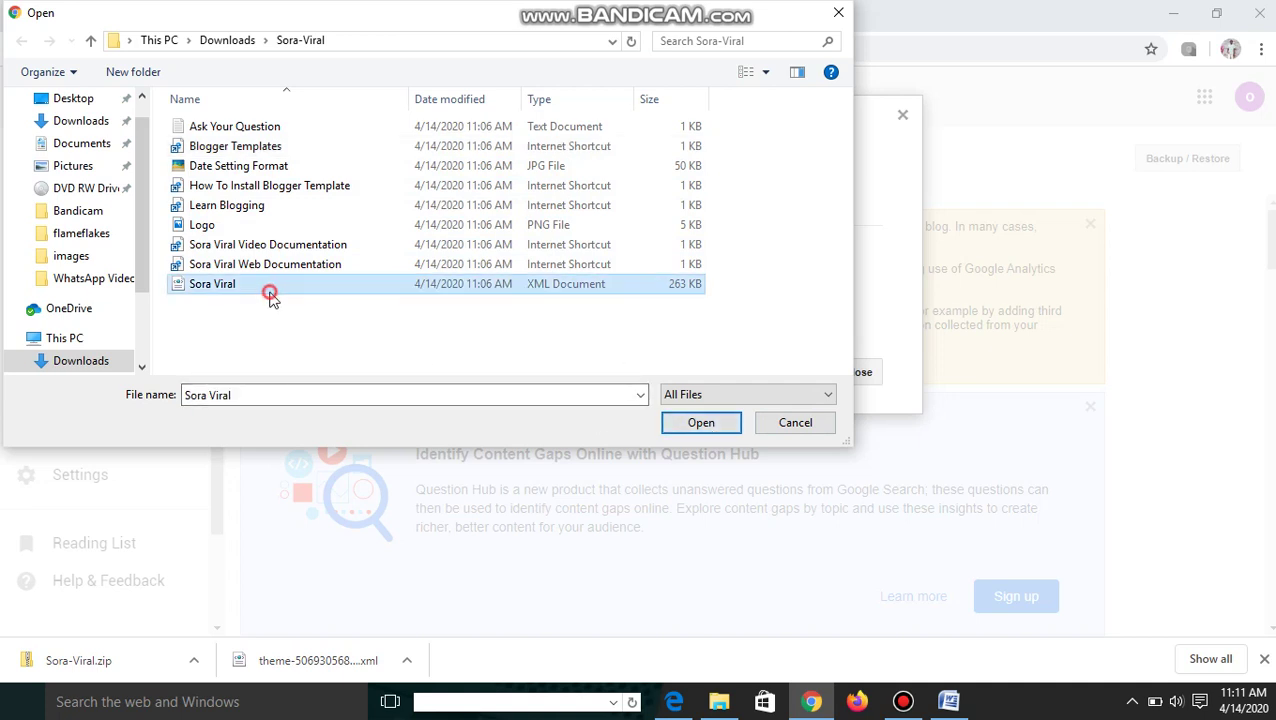
{"action": "left_click", "coordinate": [700, 426]}
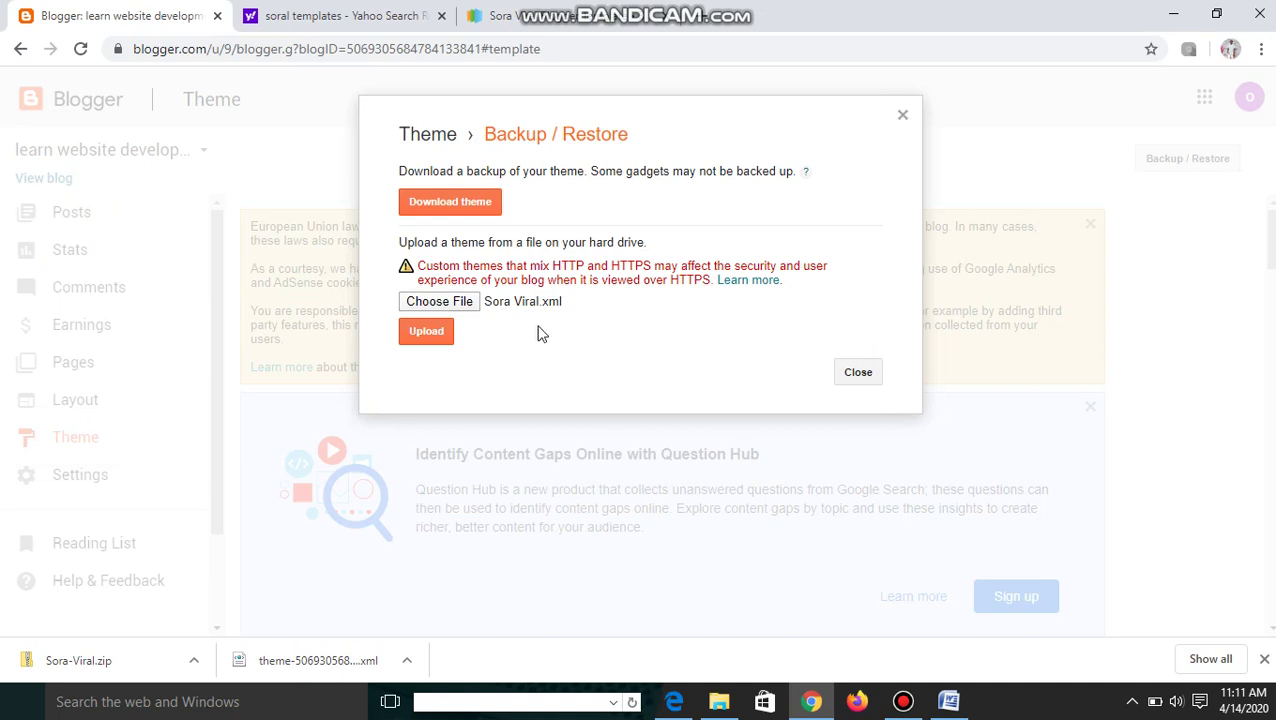
{"action": "left_click", "coordinate": [426, 336]}
{"action": "left_click", "coordinate": [427, 338]}
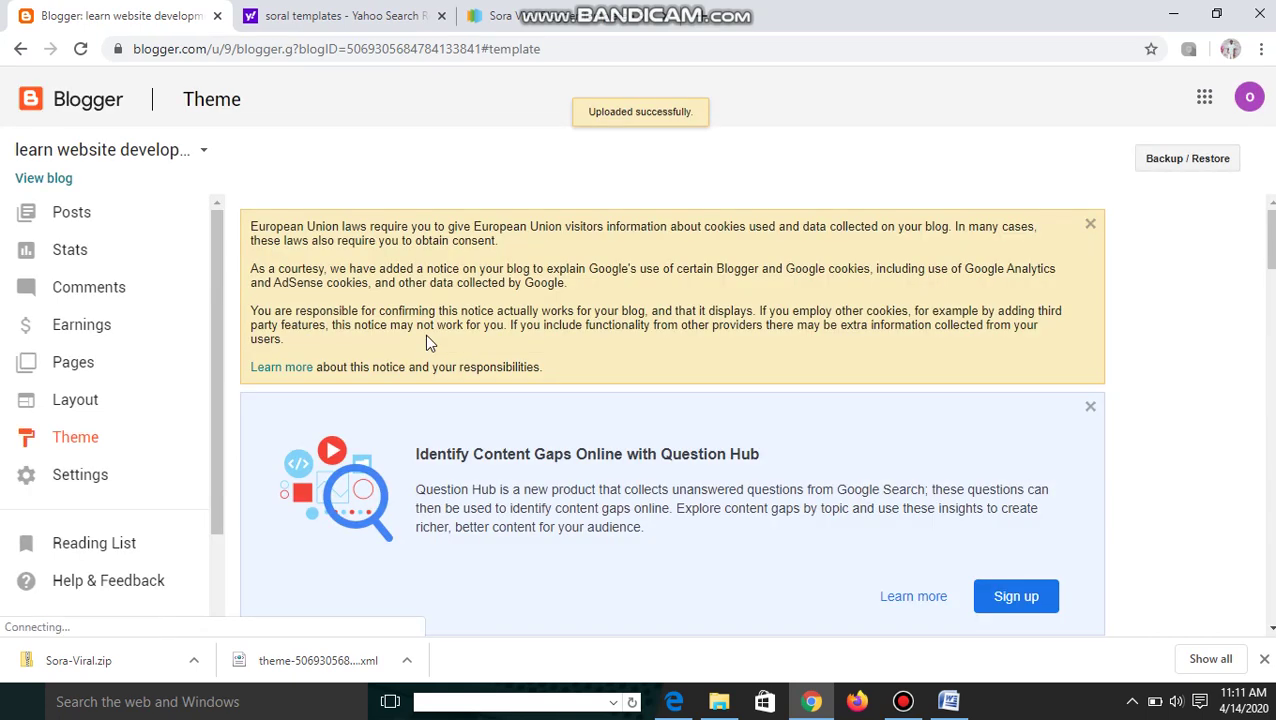
View the live blog in a new tab and check its appearance with the uploaded Sora Viral theme.
{"action": "left_click_drag", "start_coordinate": [1265, 245], "coordinate": [1267, 425]}
{"action": "scroll", "coordinate": [852, 245], "scroll_direction": "up", "scroll_amount": 10}
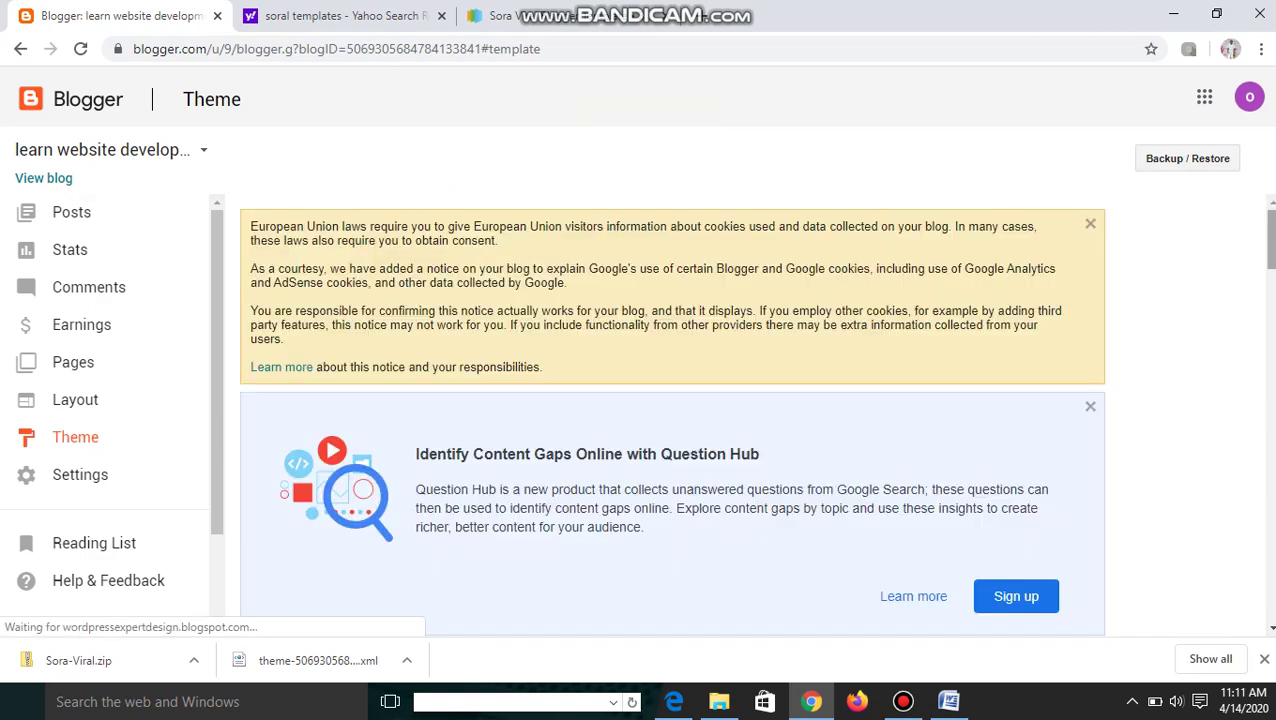
{"action": "left_click", "coordinate": [20, 179]}
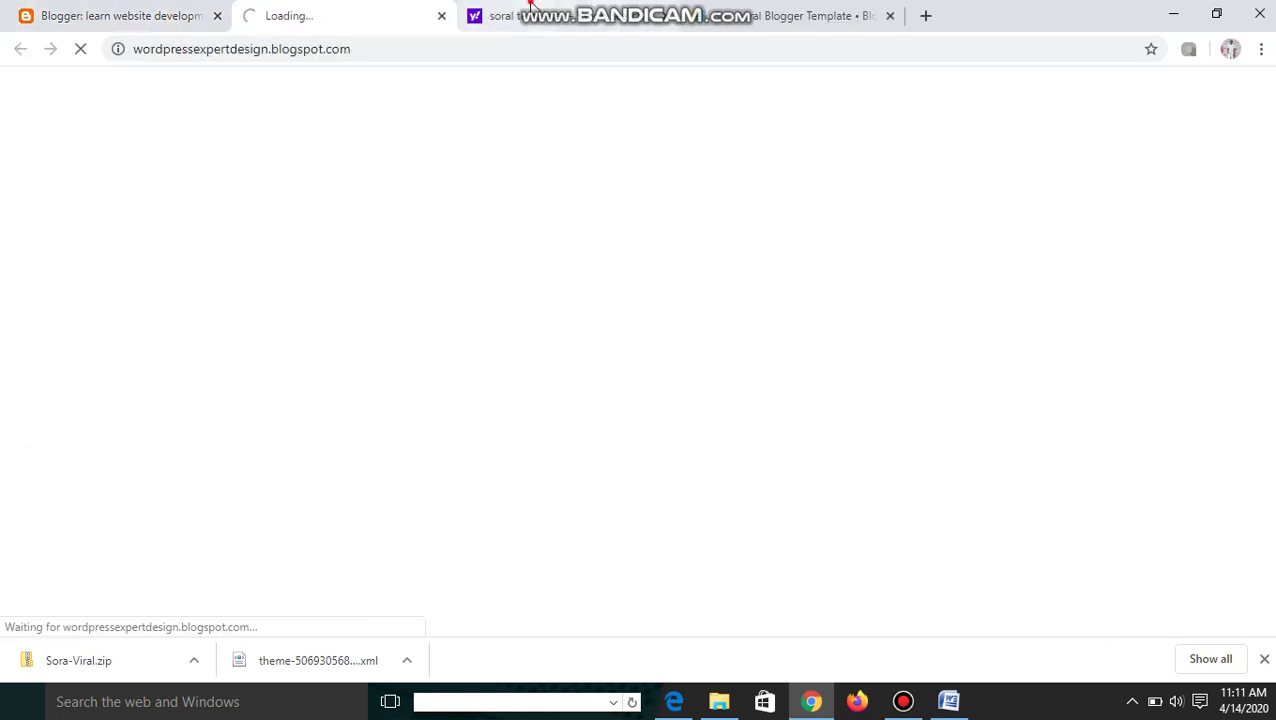
{"action": "left_click", "coordinate": [590, 14]}
{"action": "left_click", "coordinate": [380, 15]}
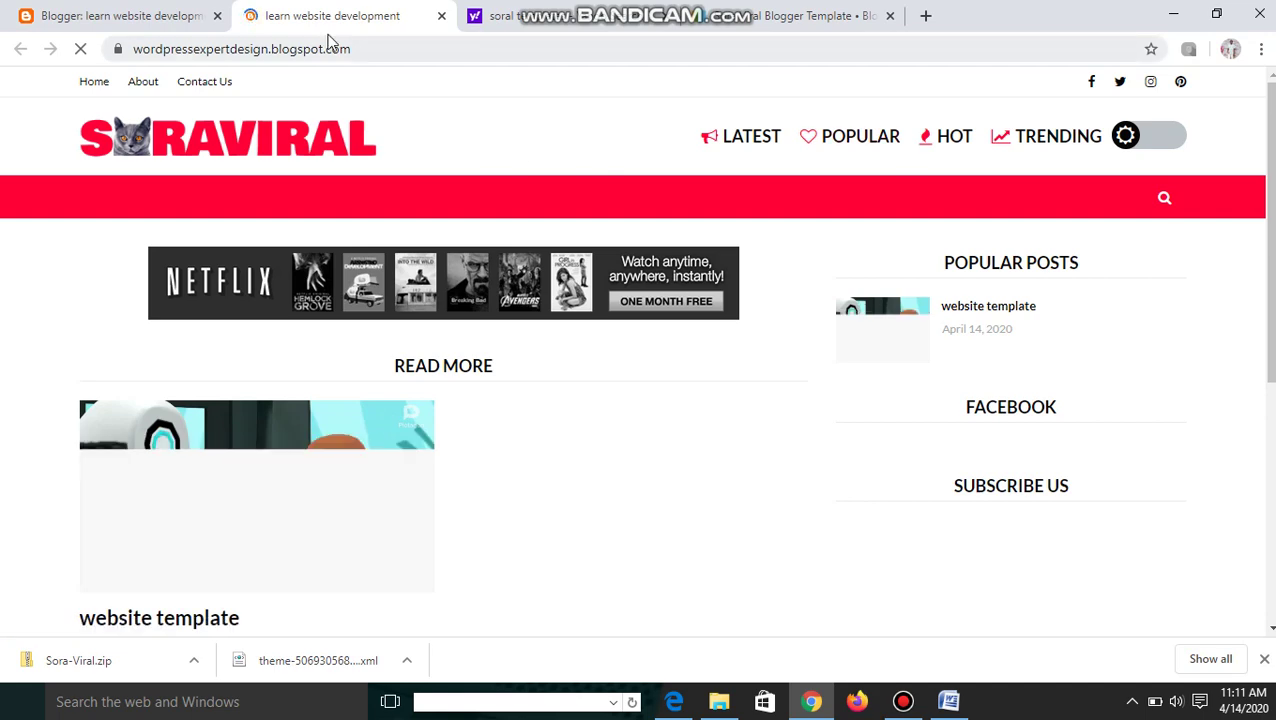
{"action": "left_click", "coordinate": [160, 27]}
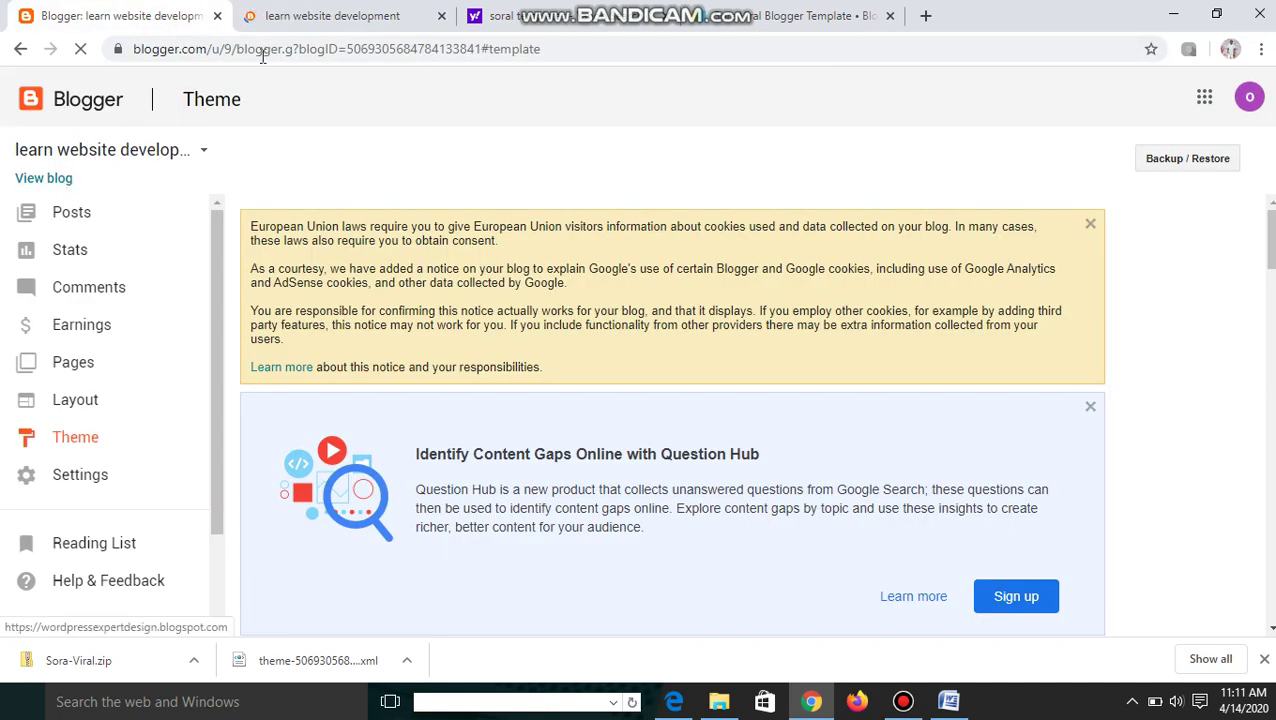
{"action": "left_click", "coordinate": [333, 24]}
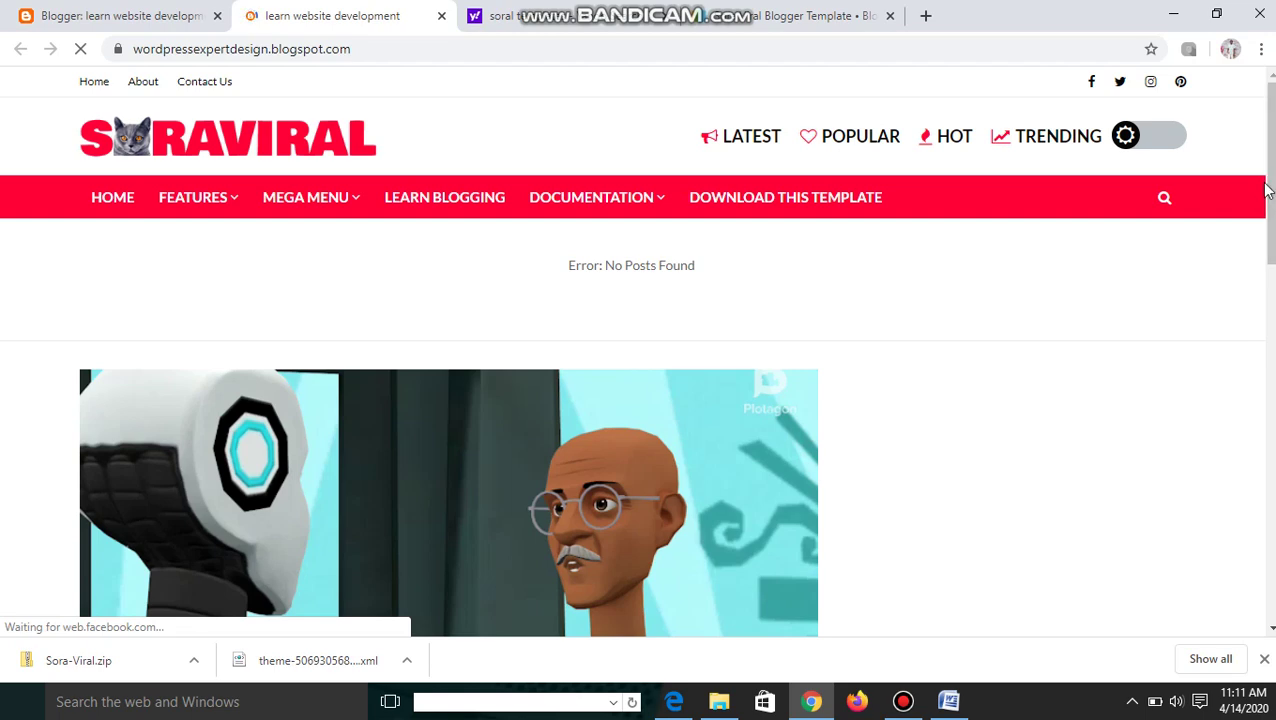
Examine the live blog's full homepage down to the footer and back up to the Sora Viral header and navigation.
{"action": "left_click_drag", "start_coordinate": [1270, 175], "coordinate": [1270, 620]}
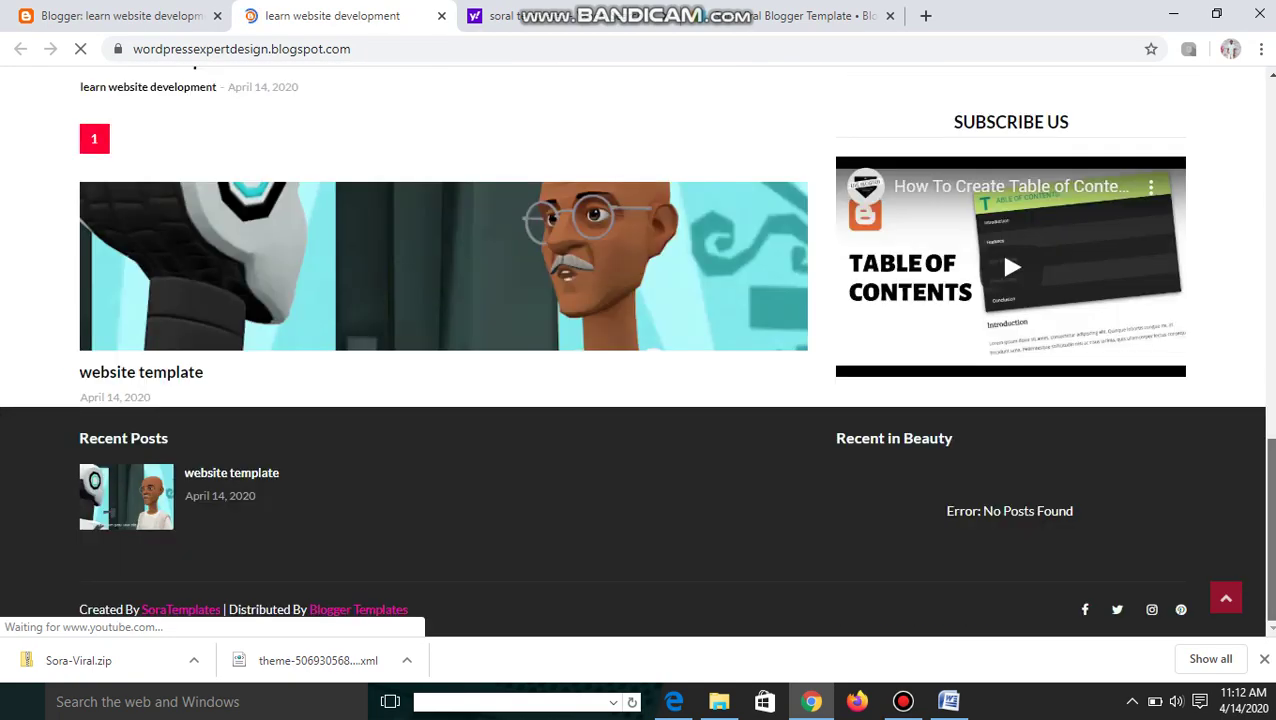
{"action": "scroll", "coordinate": [1000, 444], "scroll_direction": "up", "scroll_amount": 12}
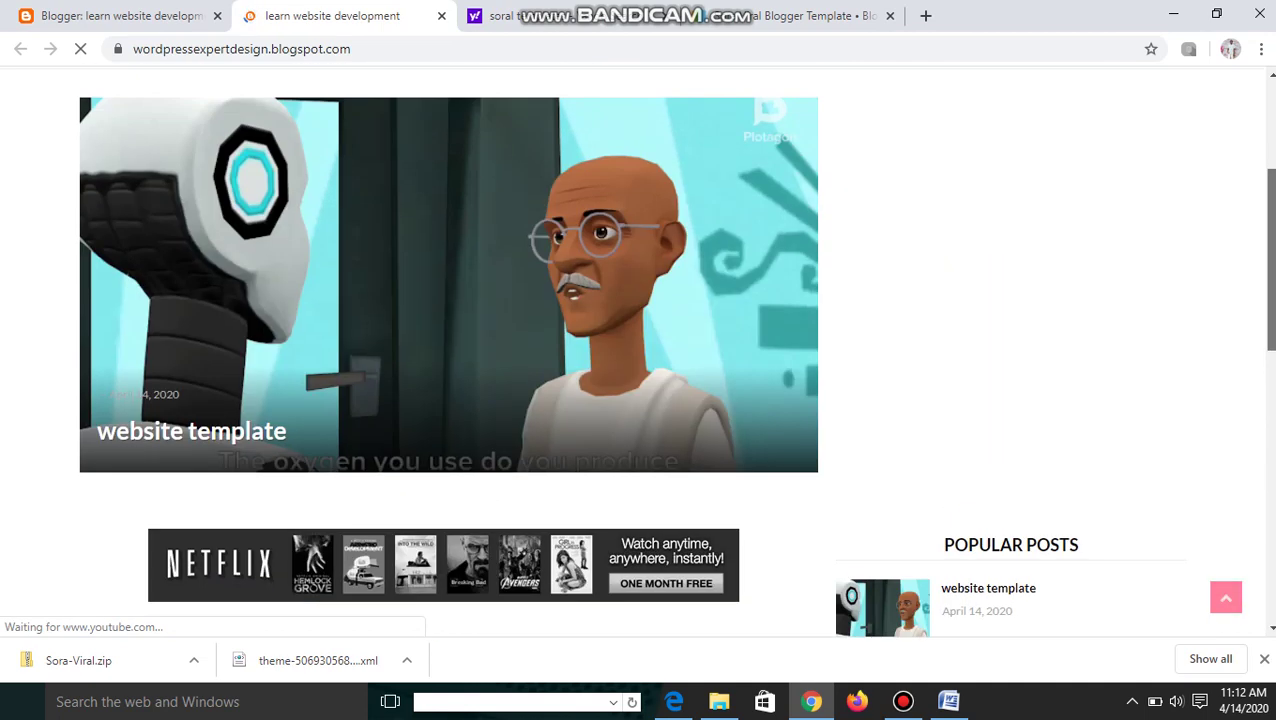
{"action": "scroll", "coordinate": [806, 236], "scroll_direction": "up", "scroll_amount": 3}
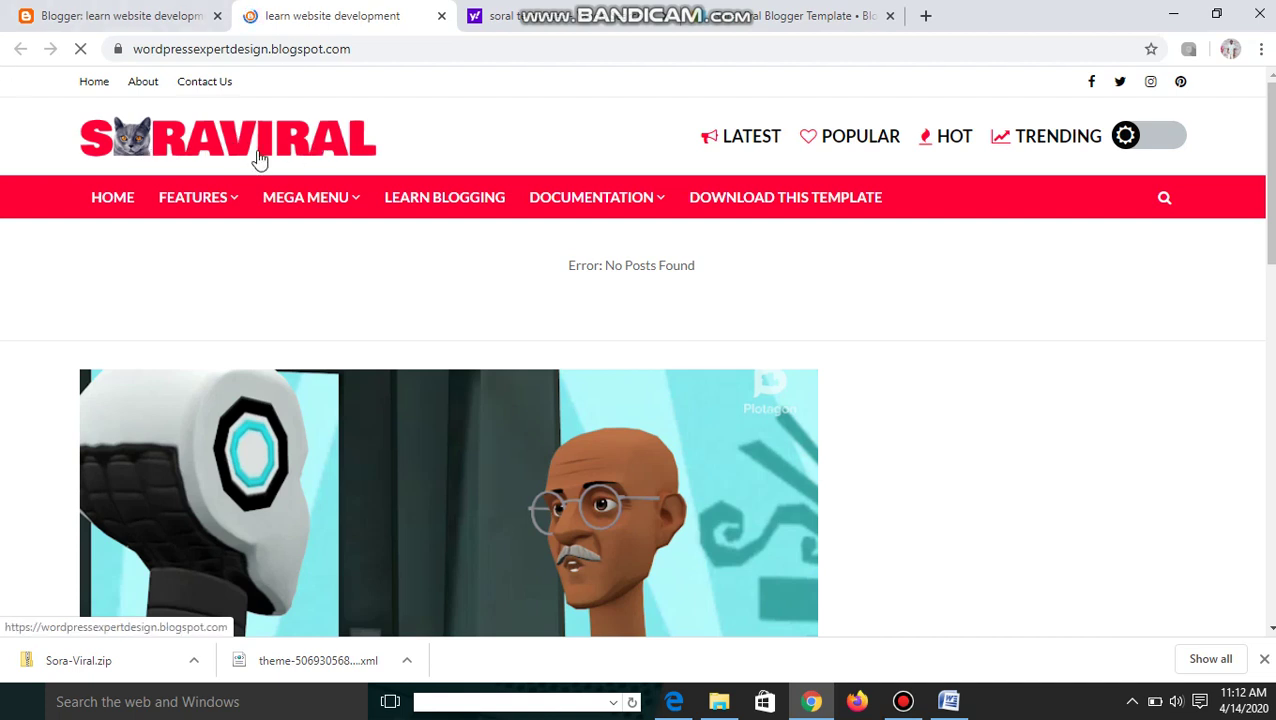
{"action": "mouse_move", "coordinate": [437, 221]}
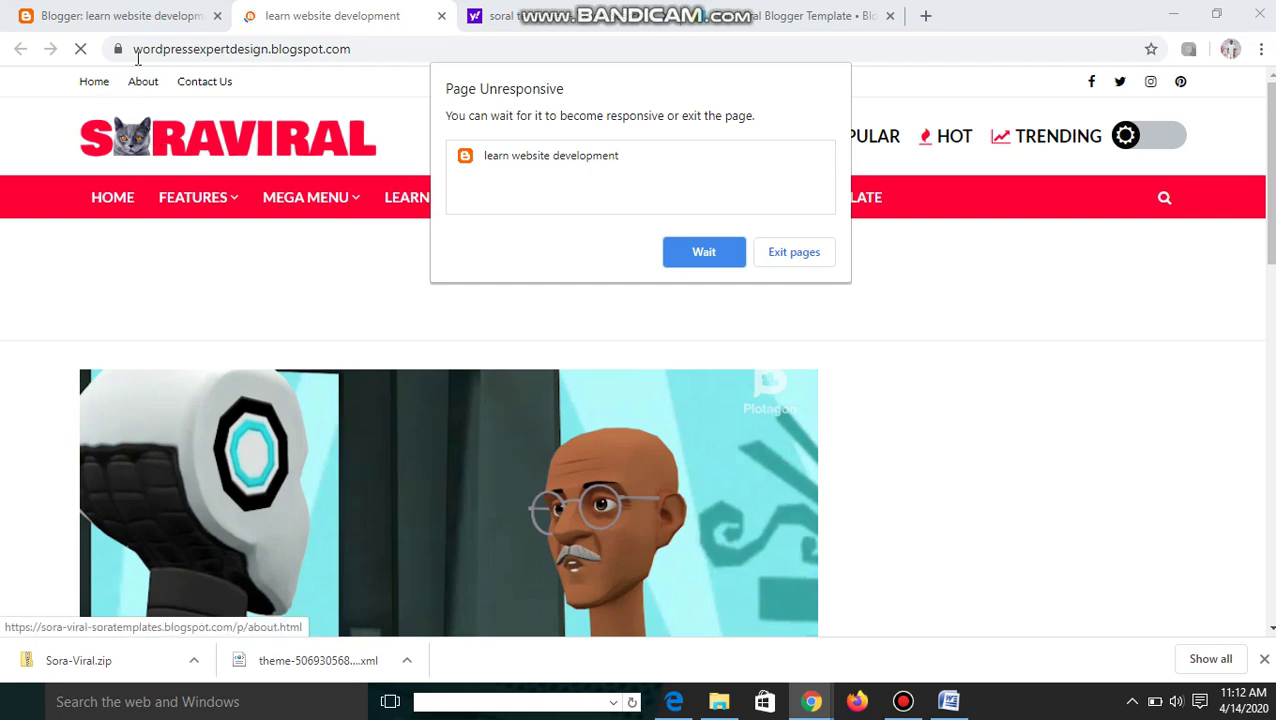
Return to the blog's Theme page in the Blogger dashboard and look through it.
{"action": "left_click", "coordinate": [125, 28]}
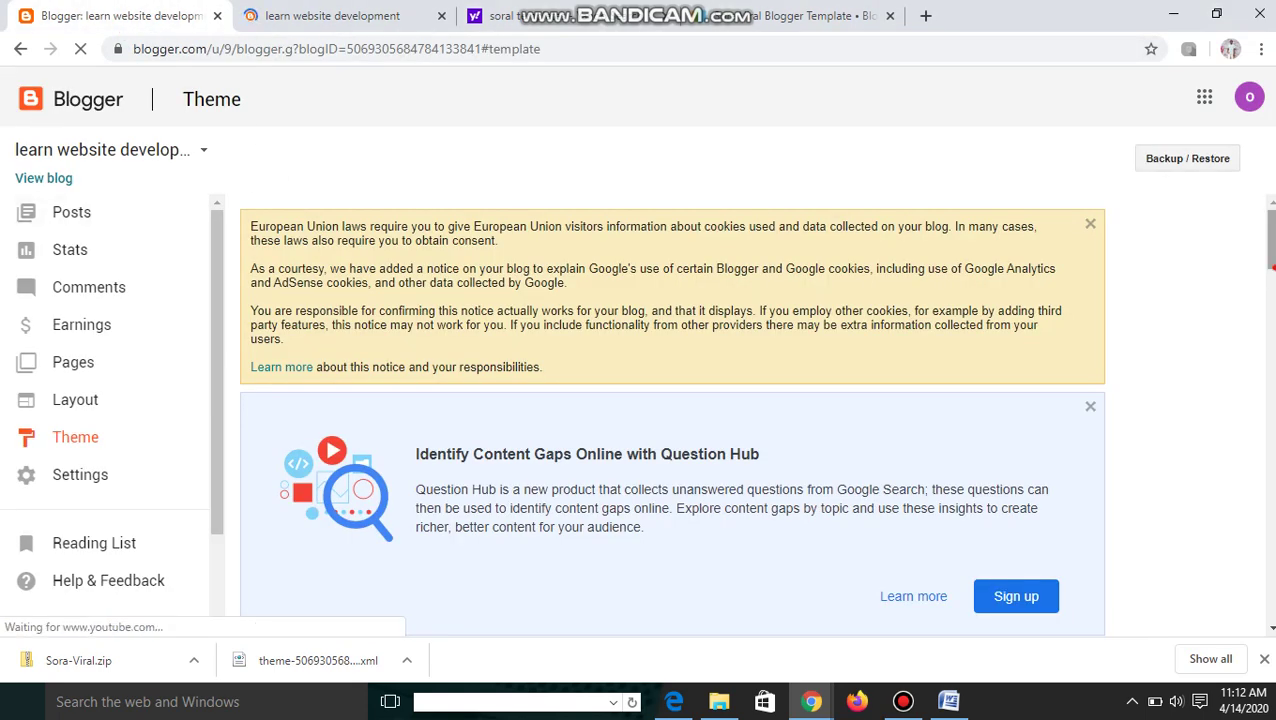
{"action": "scroll", "coordinate": [1100, 395], "scroll_direction": "down", "scroll_amount": 10}
{"action": "scroll", "coordinate": [1100, 395], "scroll_direction": "up", "scroll_amount": 10}
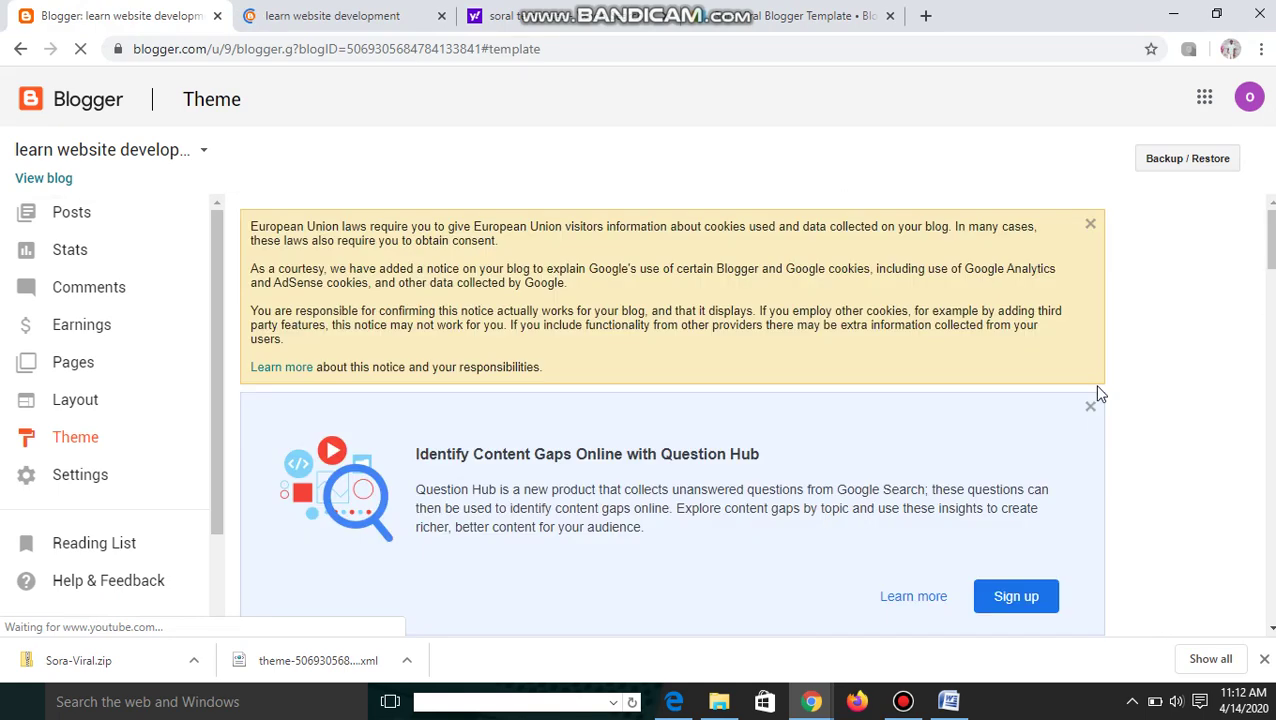